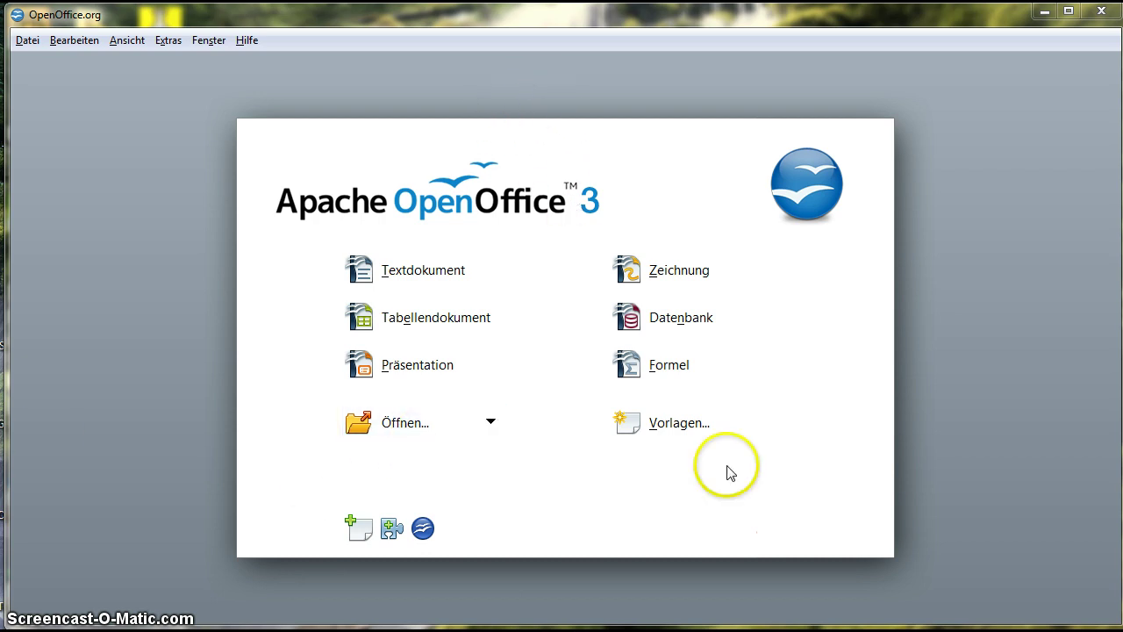
# Create a new spreadsheet and select individual cells such as B5, D5 and C7.
pyautogui.click(414, 325)
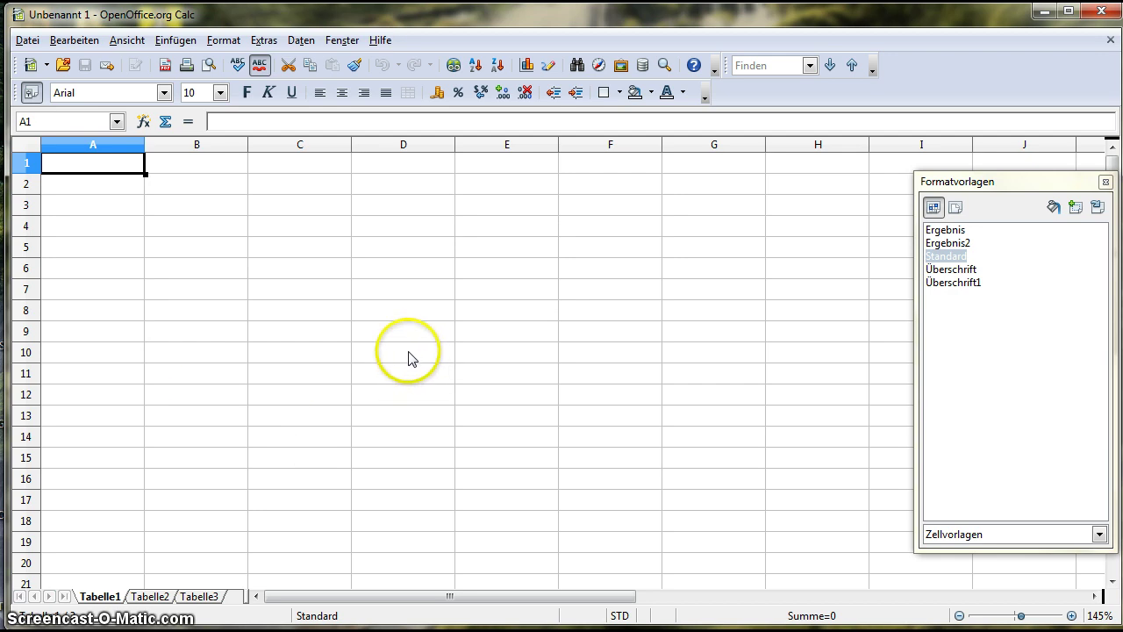
pyautogui.click(188, 251)
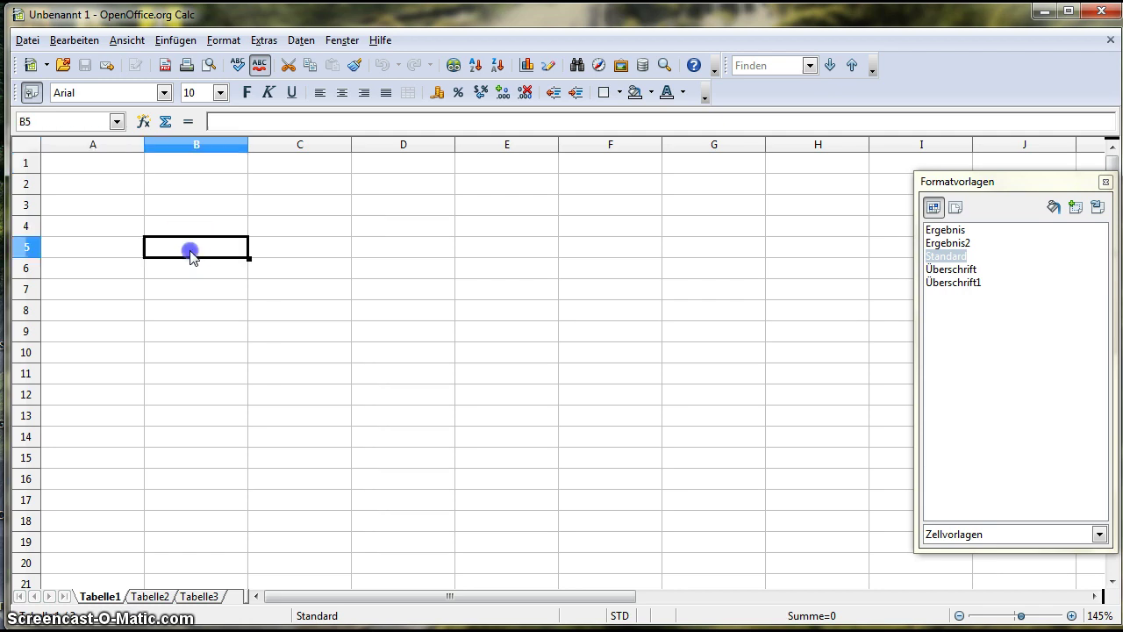
pyautogui.click(321, 228)
pyautogui.click(381, 245)
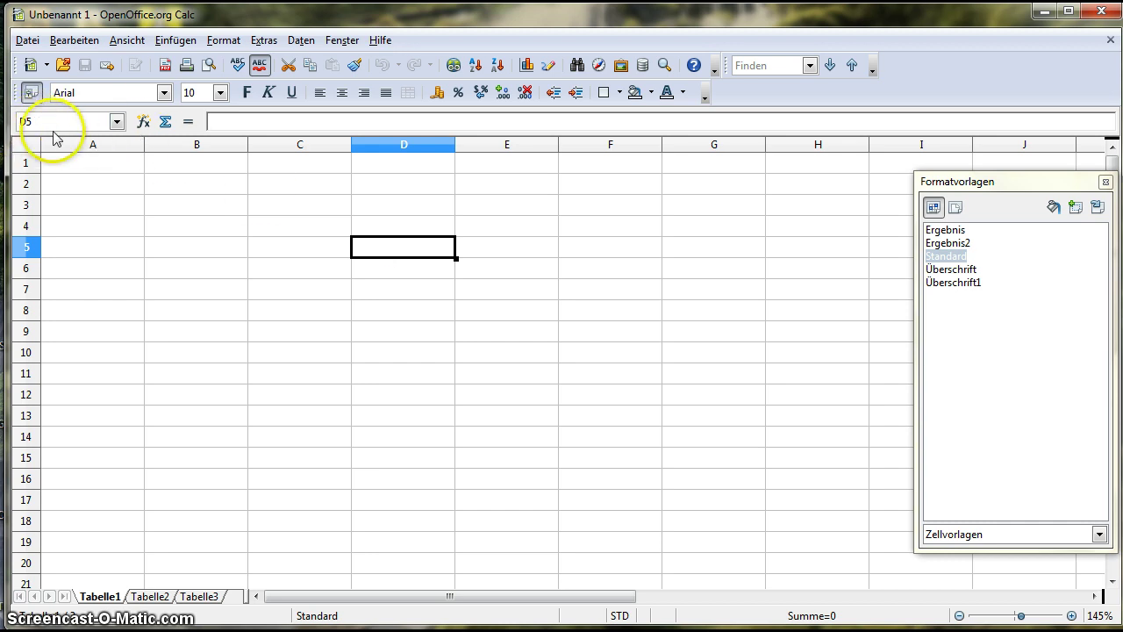
pyautogui.click(276, 292)
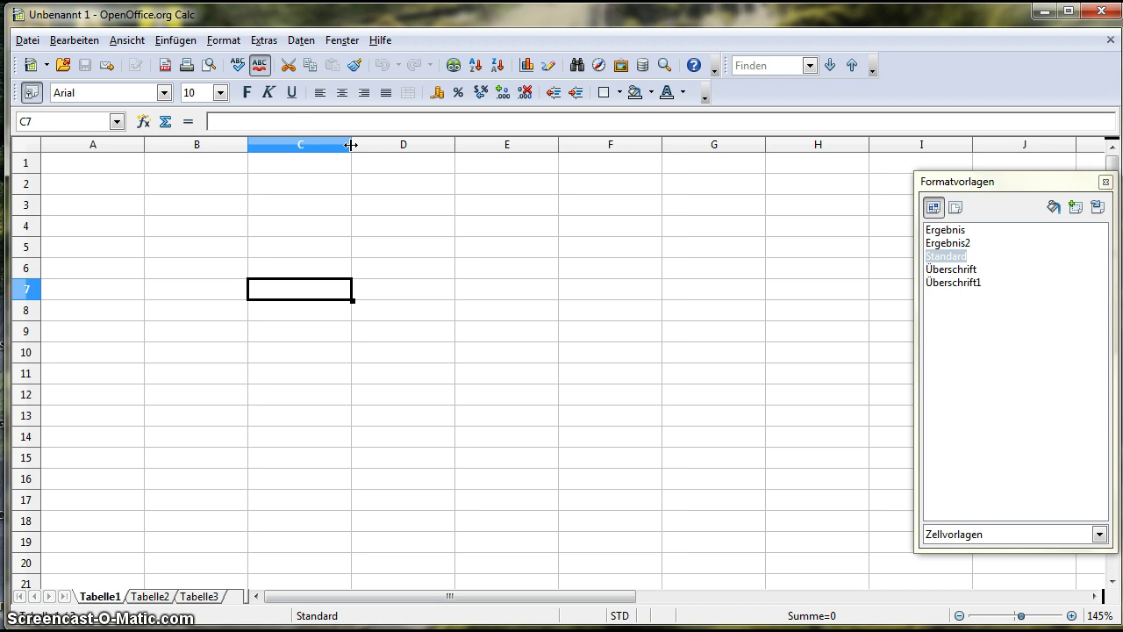
# Narrow column C, and resize columns A to E together to a width of about 1,34 cm.
pyautogui.moveTo(351, 145); pyautogui.dragTo(324, 144)
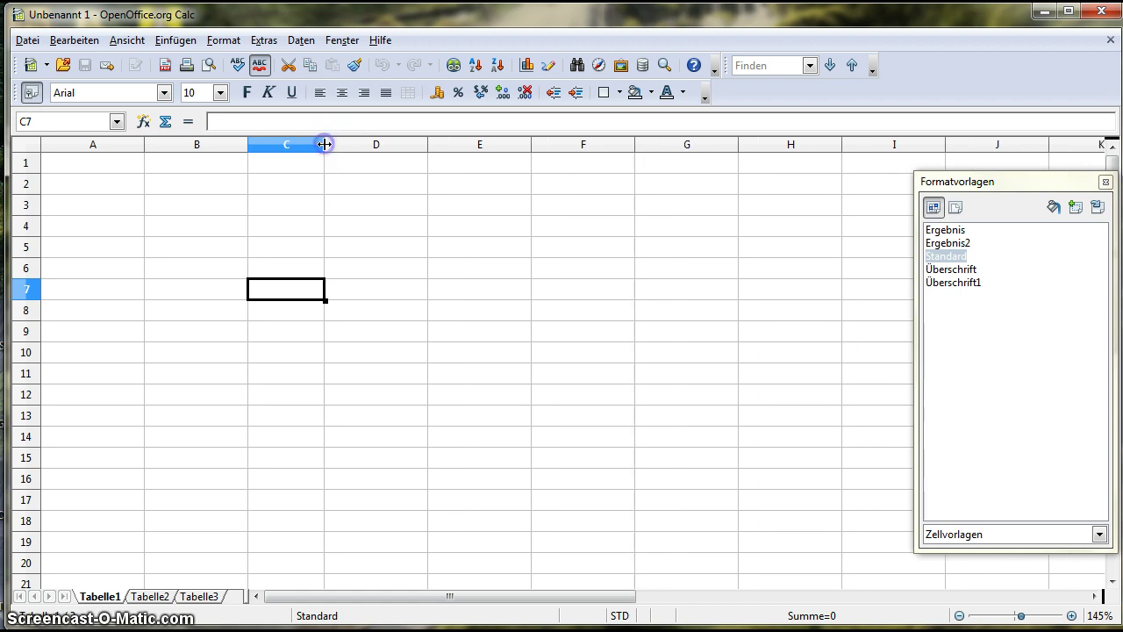
pyautogui.moveTo(124, 151); pyautogui.dragTo(489, 144)
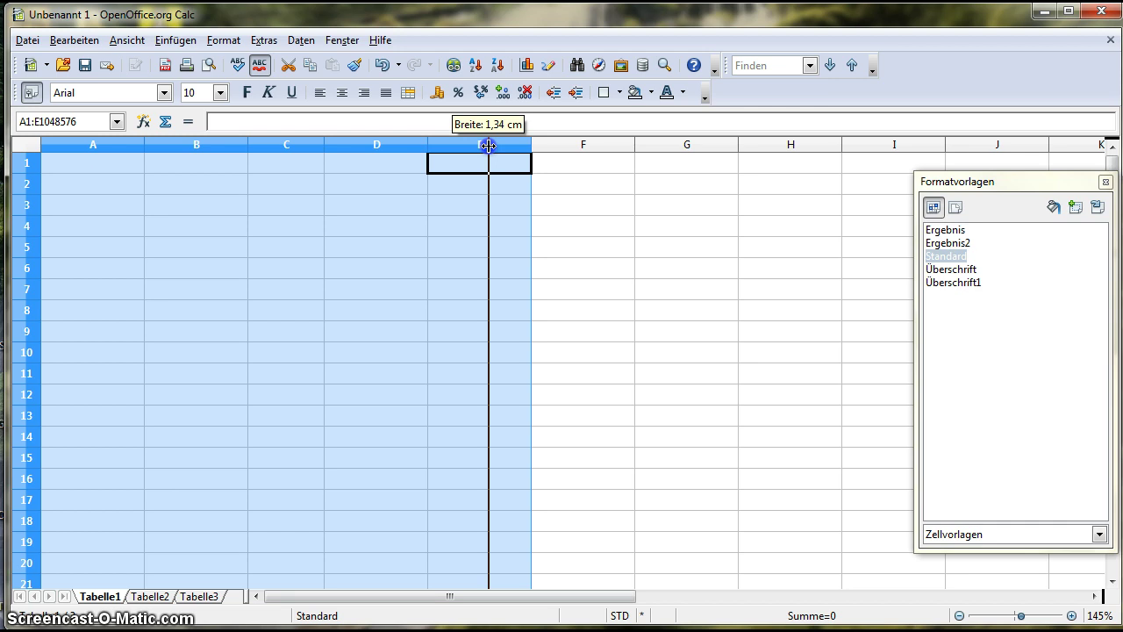
pyautogui.moveTo(489, 145); pyautogui.dragTo(489, 146)
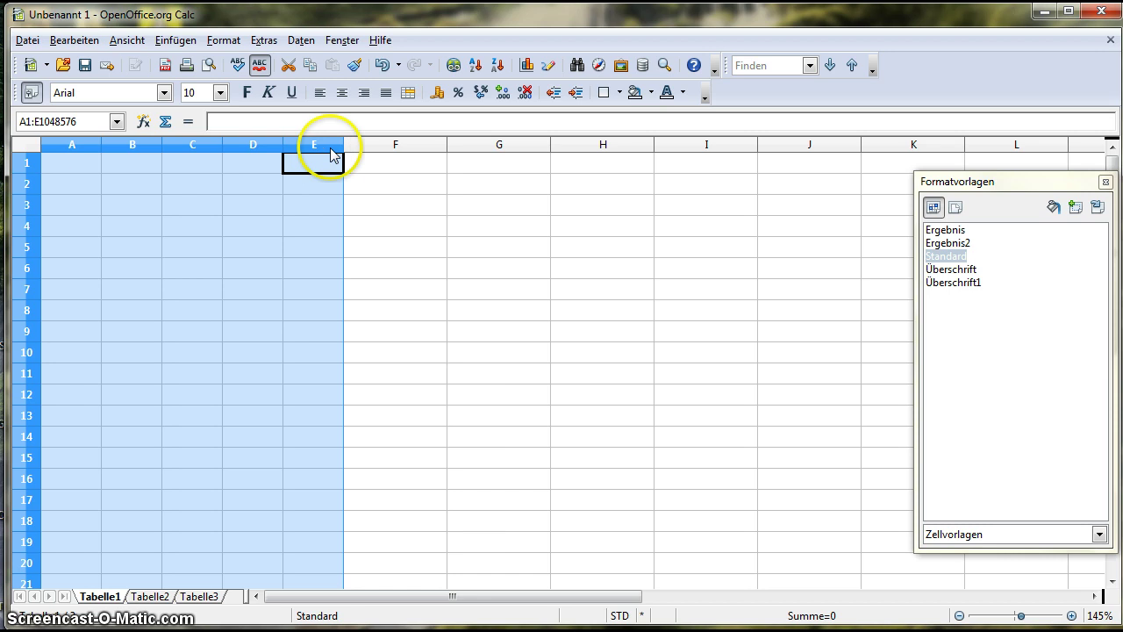
pyautogui.click(416, 286)
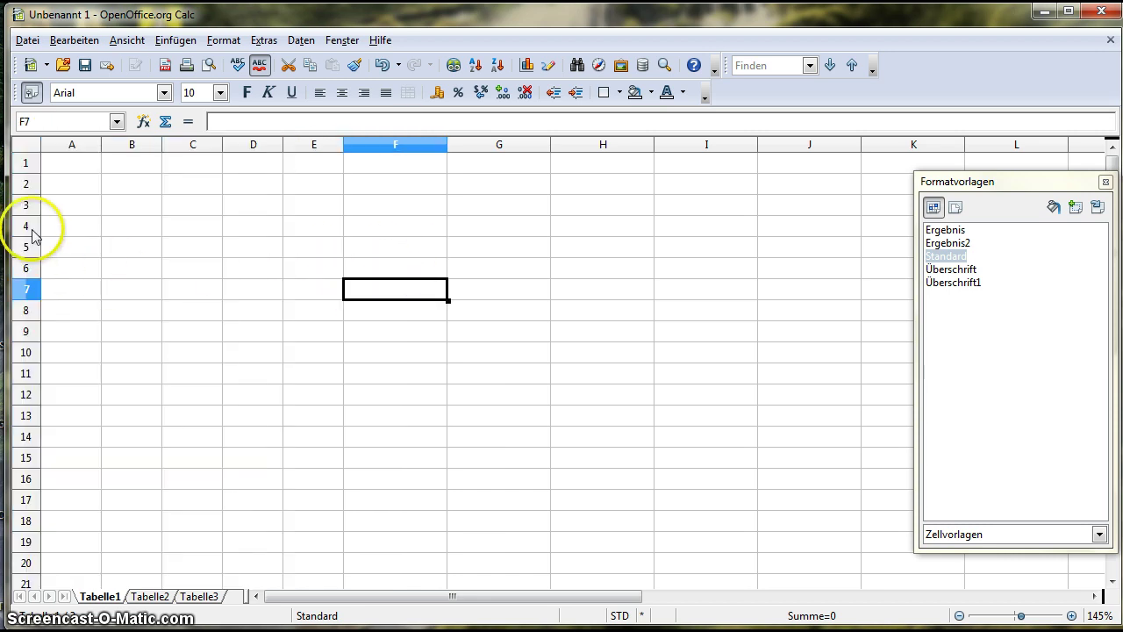
# Select rows 4 to 10 and undo both column width changes.
pyautogui.moveTo(27, 226); pyautogui.dragTo(26, 349)
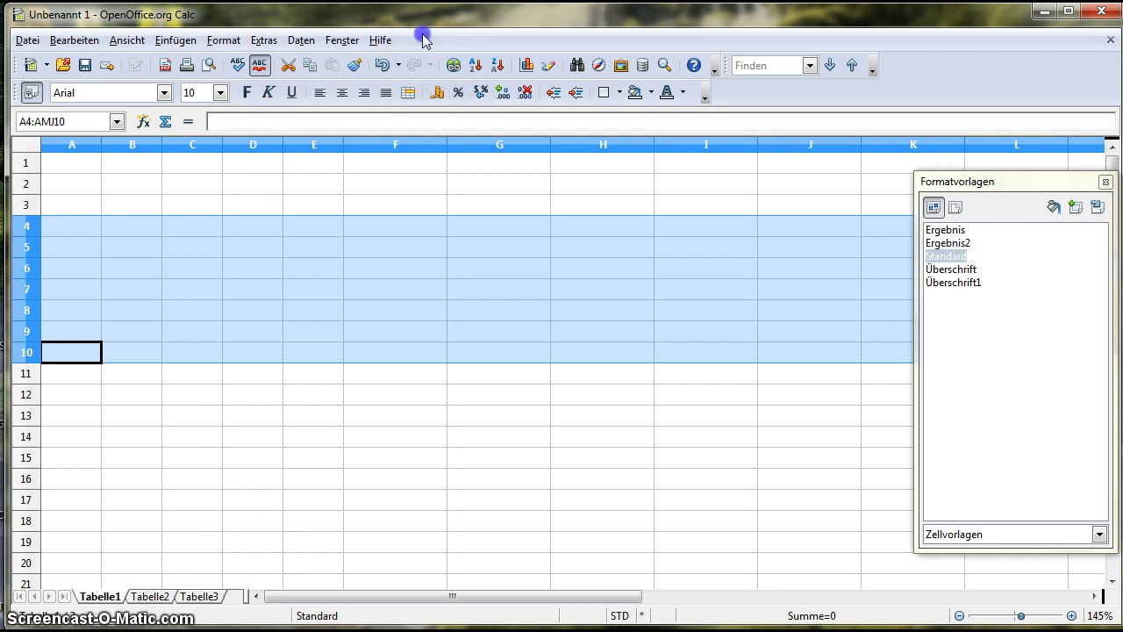
pyautogui.click(383, 67)
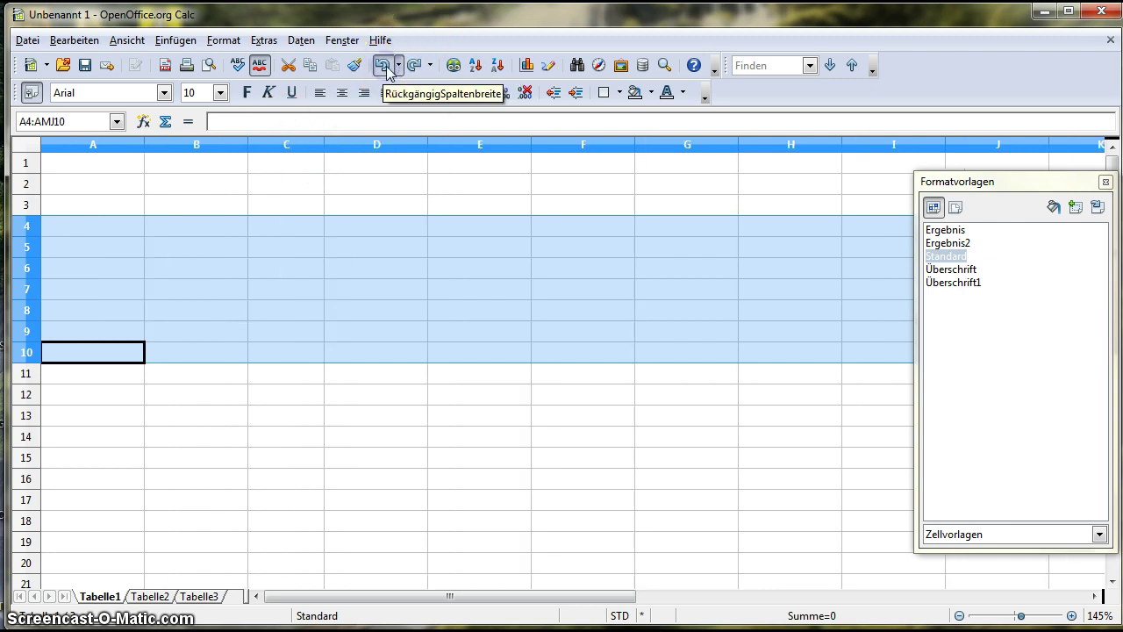
pyautogui.click(383, 67)
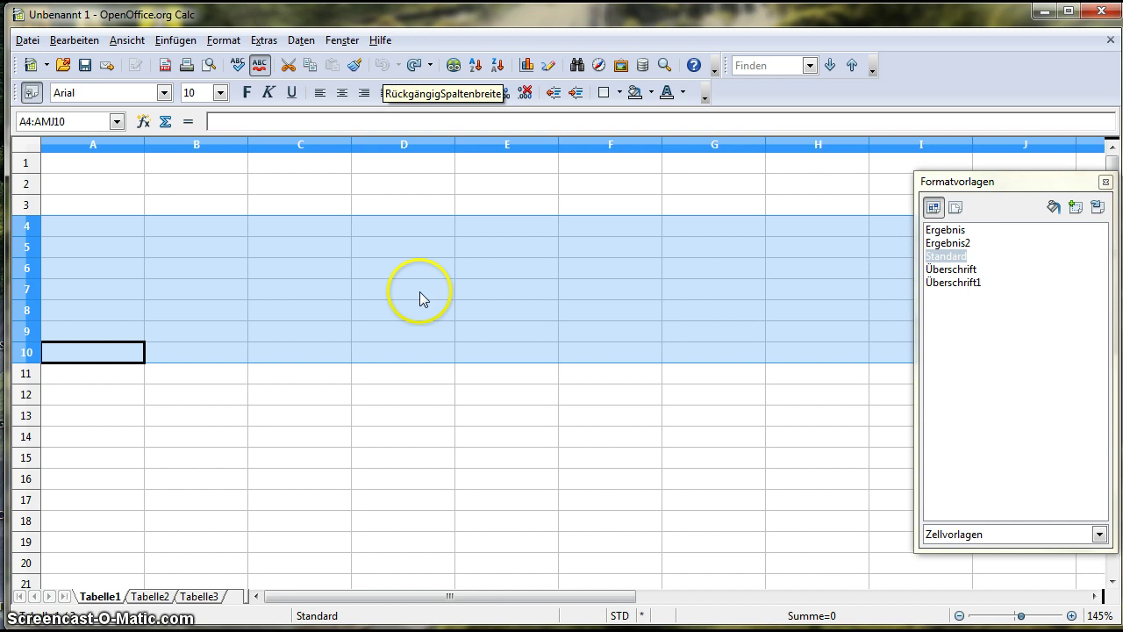
pyautogui.click(364, 399)
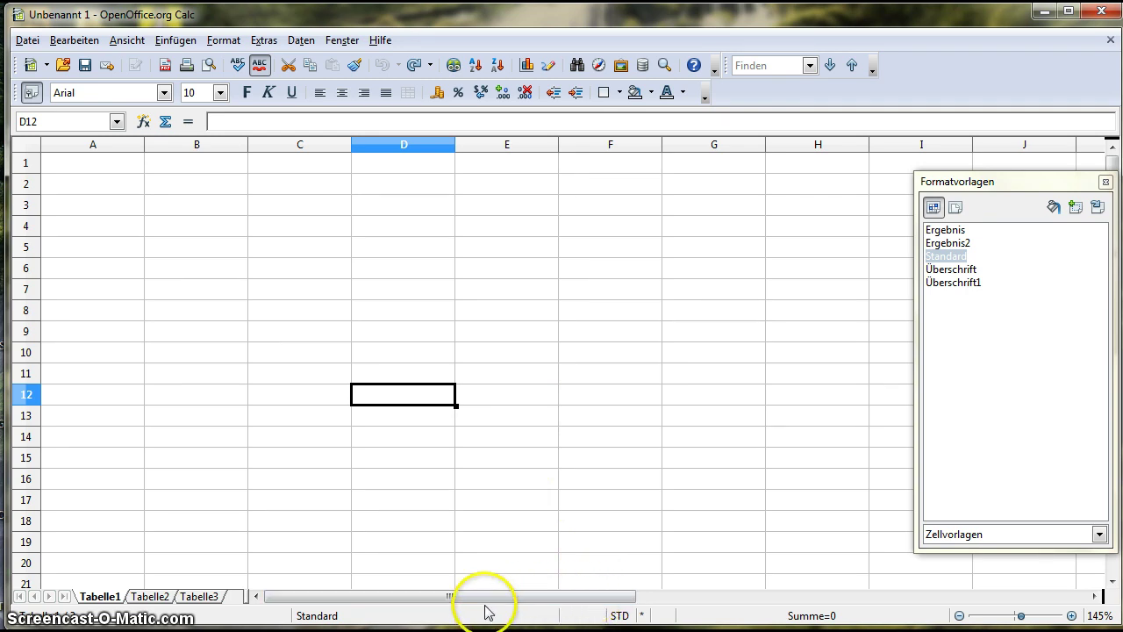
pyautogui.click(452, 598)
pyautogui.moveTo(452, 597); pyautogui.dragTo(903, 602)
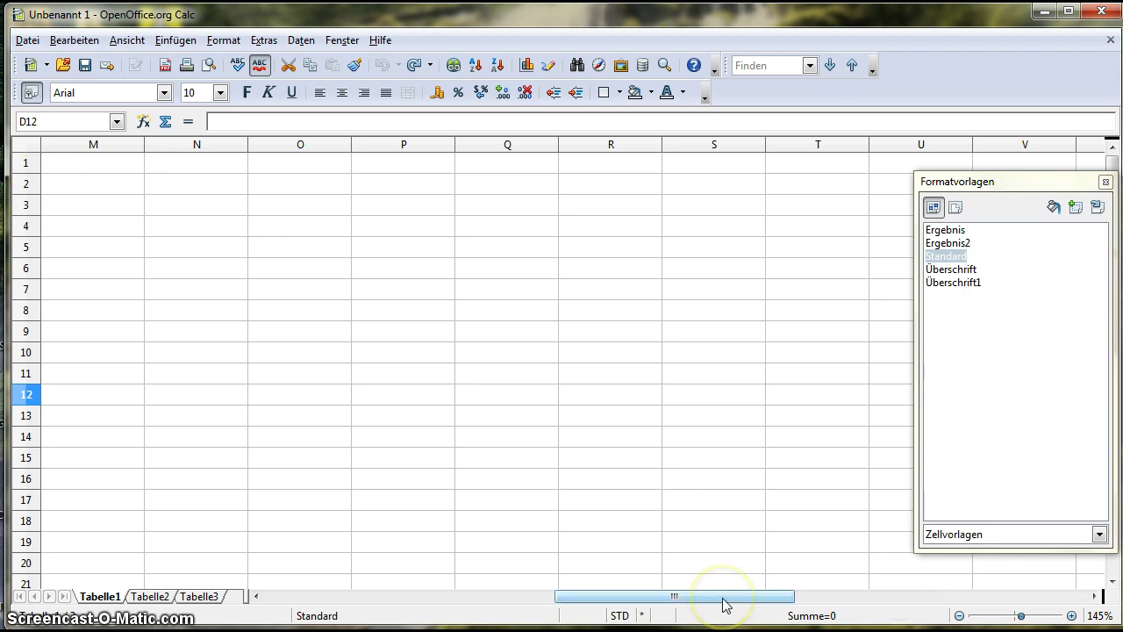
pyautogui.moveTo(725, 603); pyautogui.dragTo(409, 604)
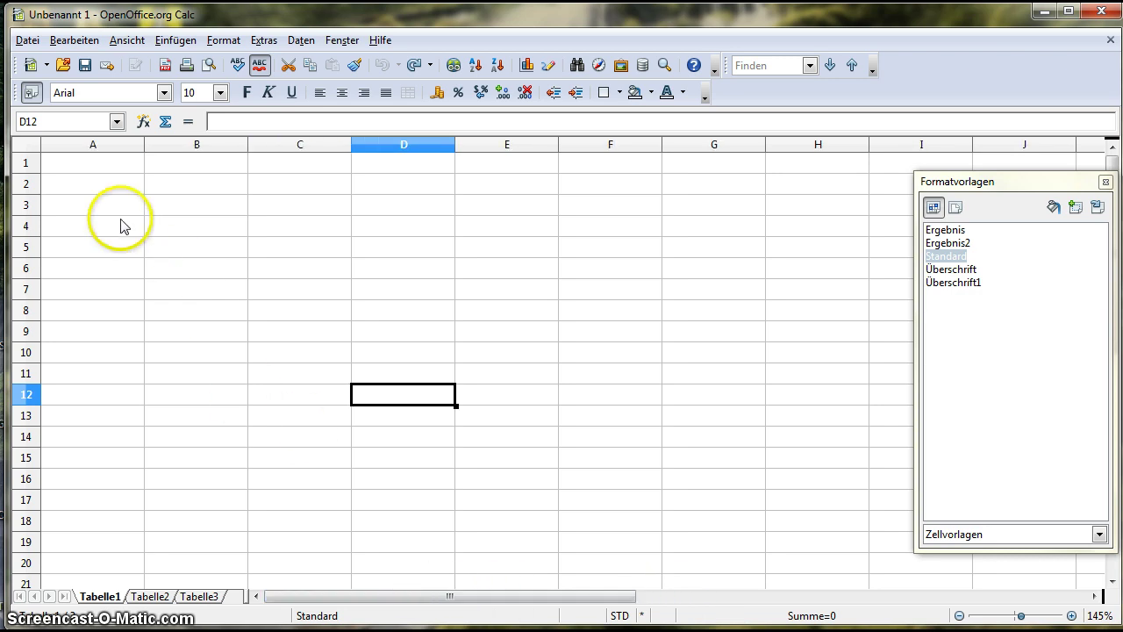
pyautogui.click(95, 164)
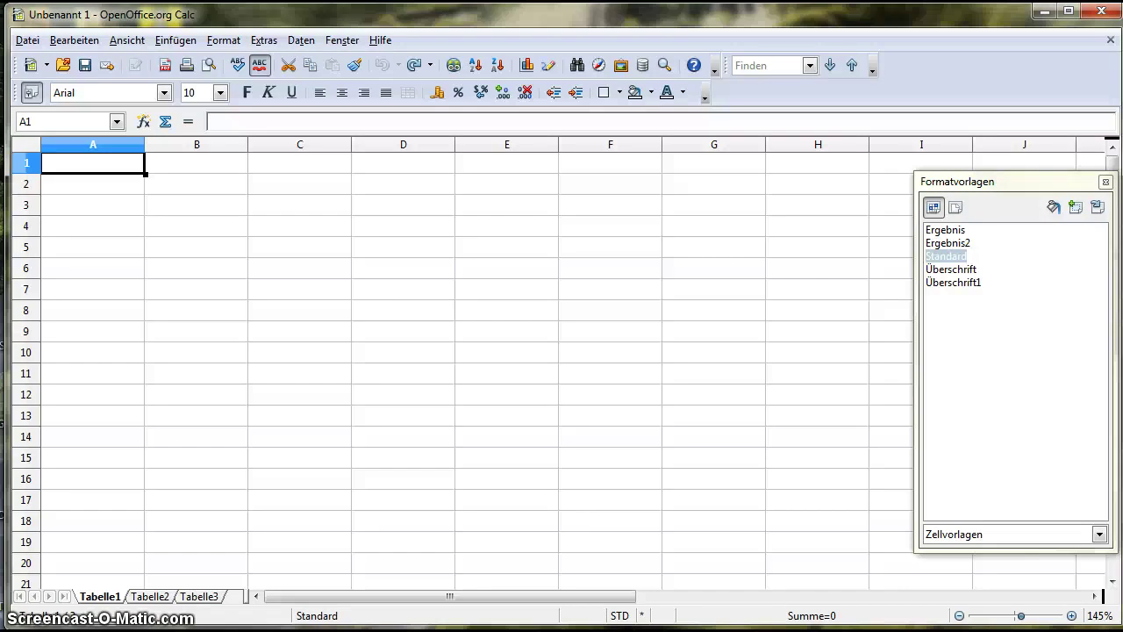
# Enter the formula =3*4+5 in cell B5.
pyautogui.click(213, 256)
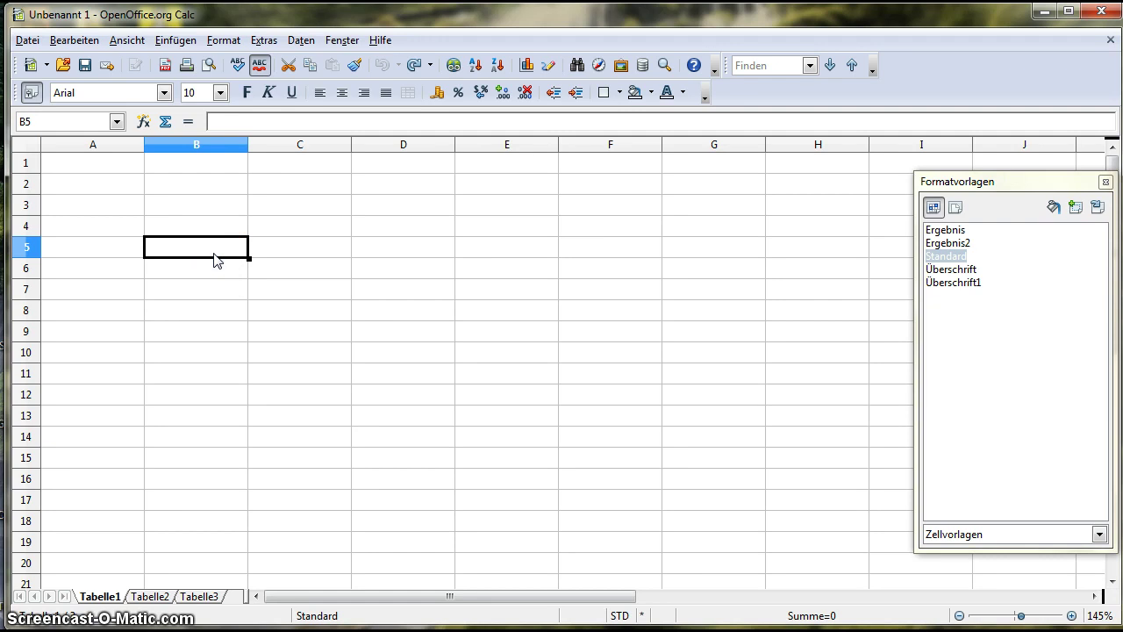
pyautogui.write('=')
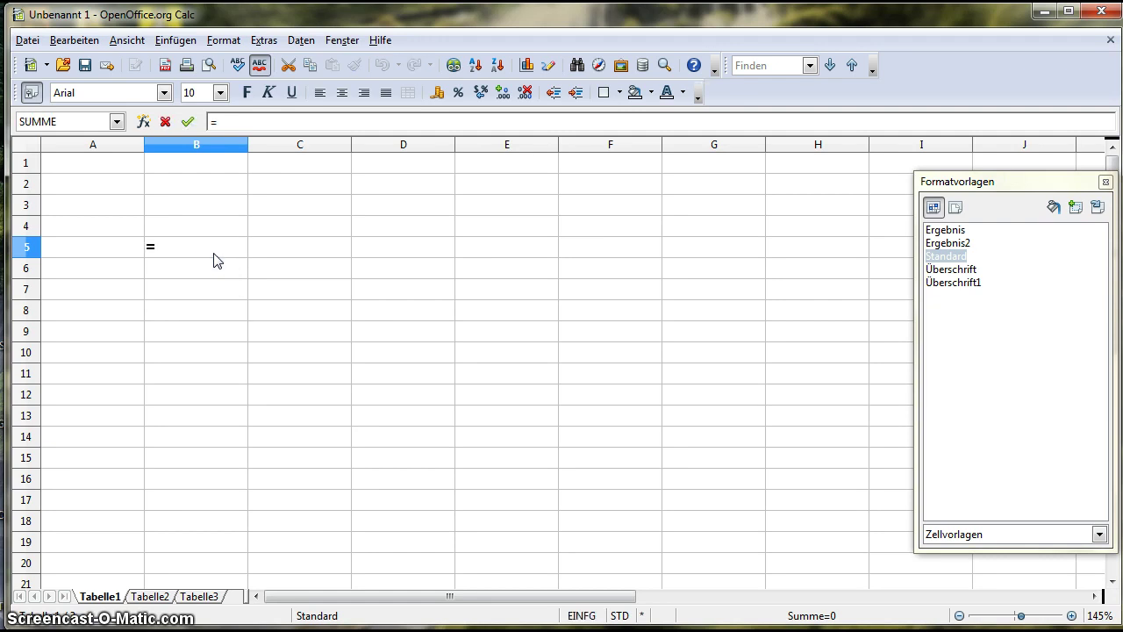
pyautogui.write('3*4+5')
pyautogui.press('Return')
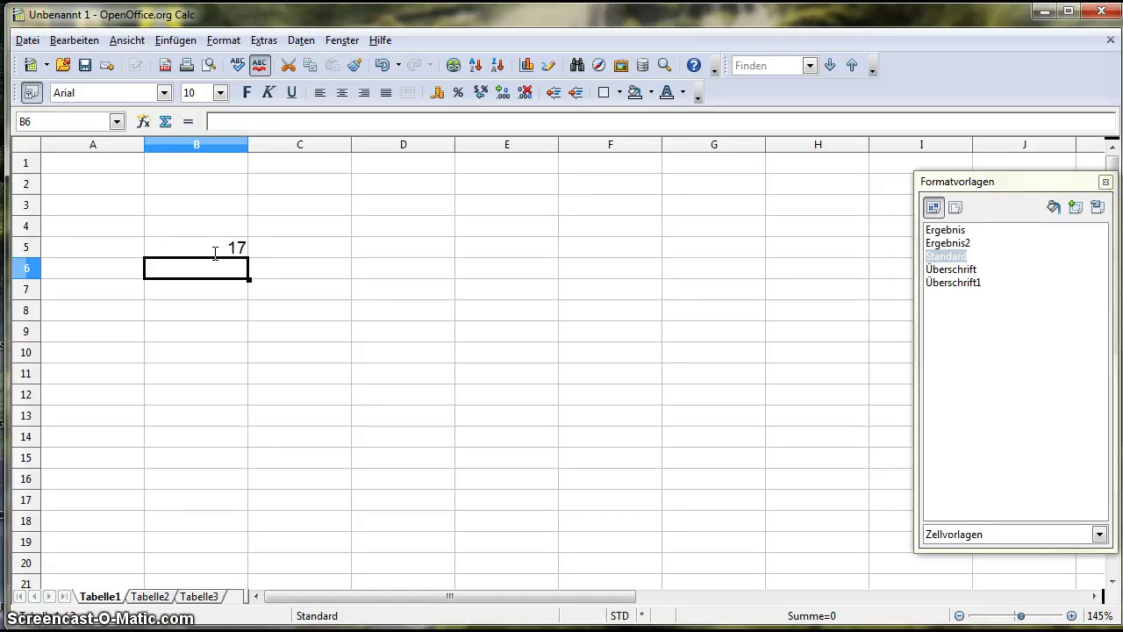
pyautogui.click(216, 263)
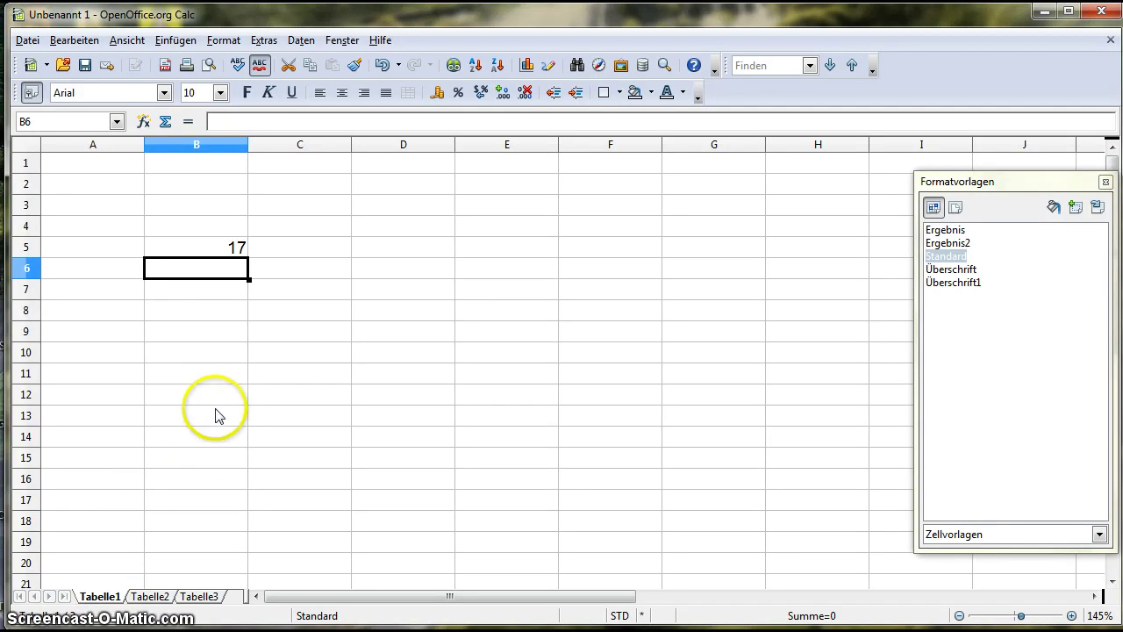
# Remove the equals sign from the formula in cell B5, leaving the plain text 3*4+5.
pyautogui.click(235, 250)
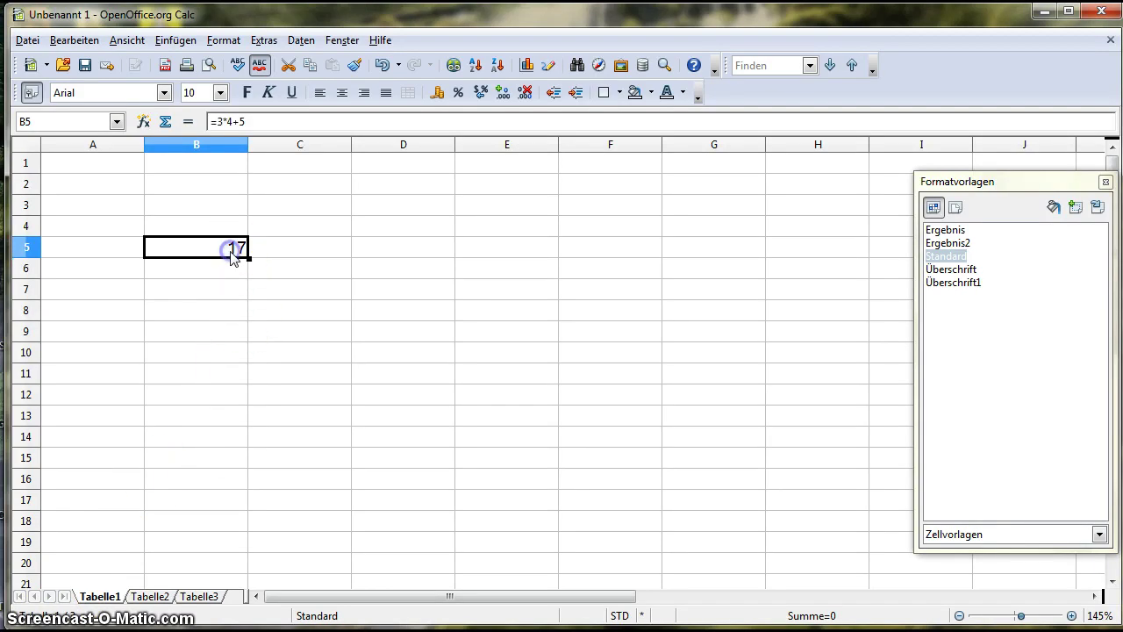
pyautogui.click(216, 121)
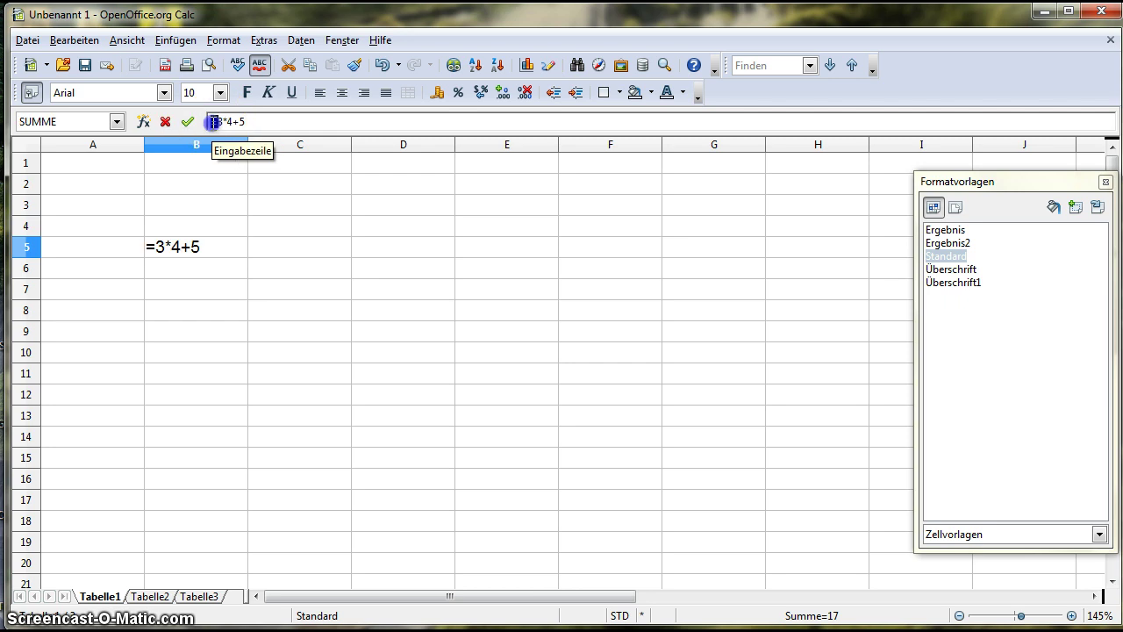
pyautogui.moveTo(210, 121); pyautogui.dragTo(218, 121)
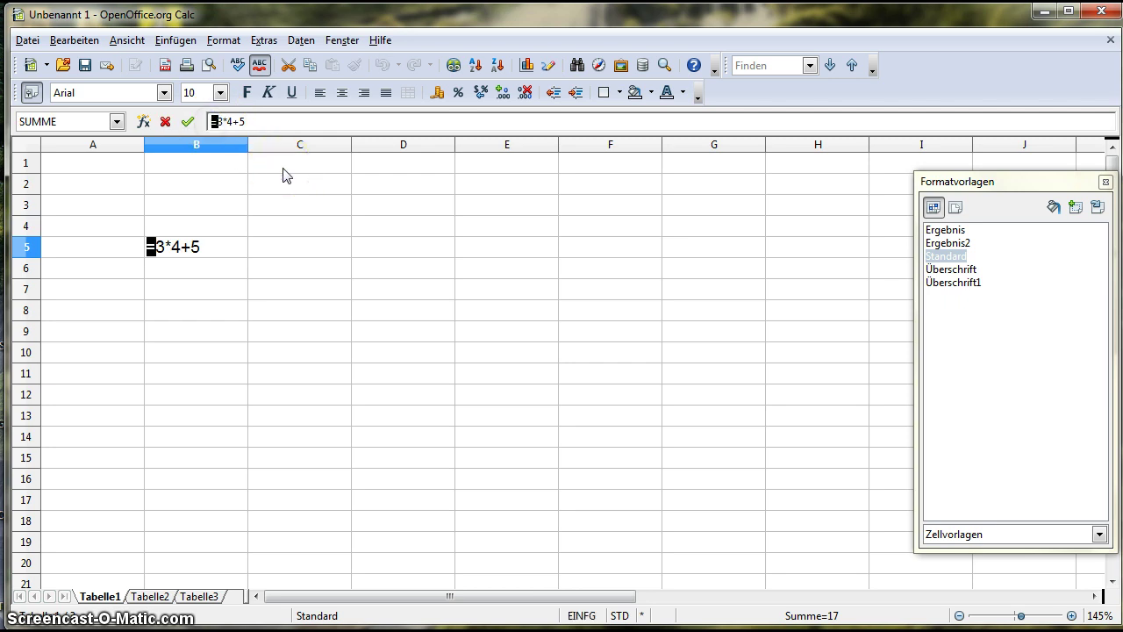
pyautogui.press('Delete')
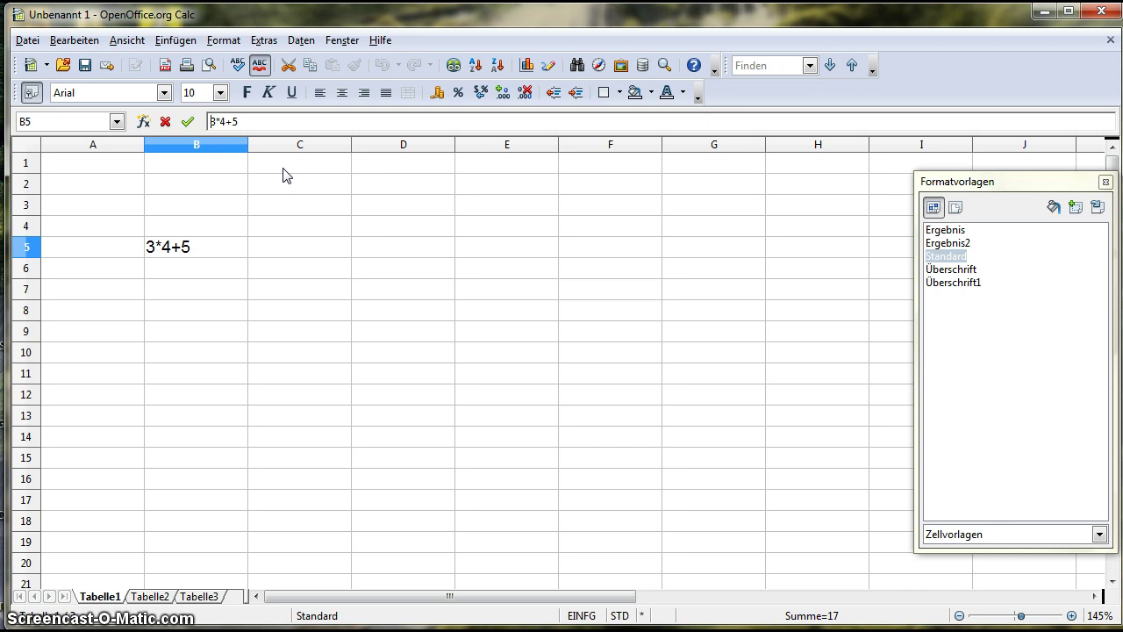
pyautogui.press('Return')
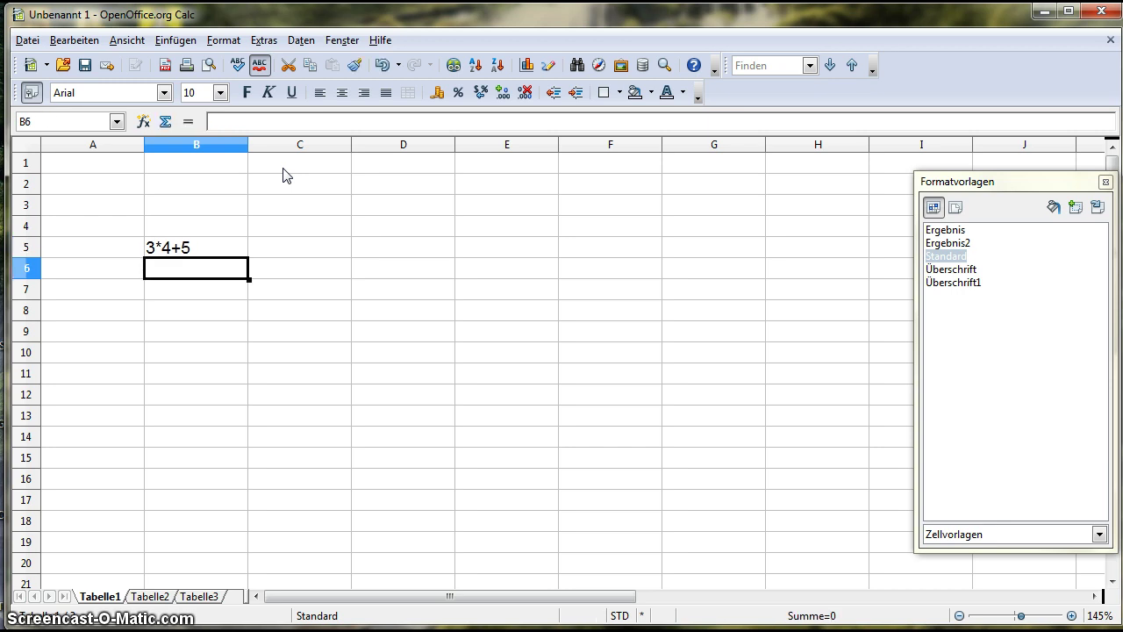
# Put the equals sign back in front of the text in cell B5 to make it =3*4+5.
pyautogui.click(182, 251)
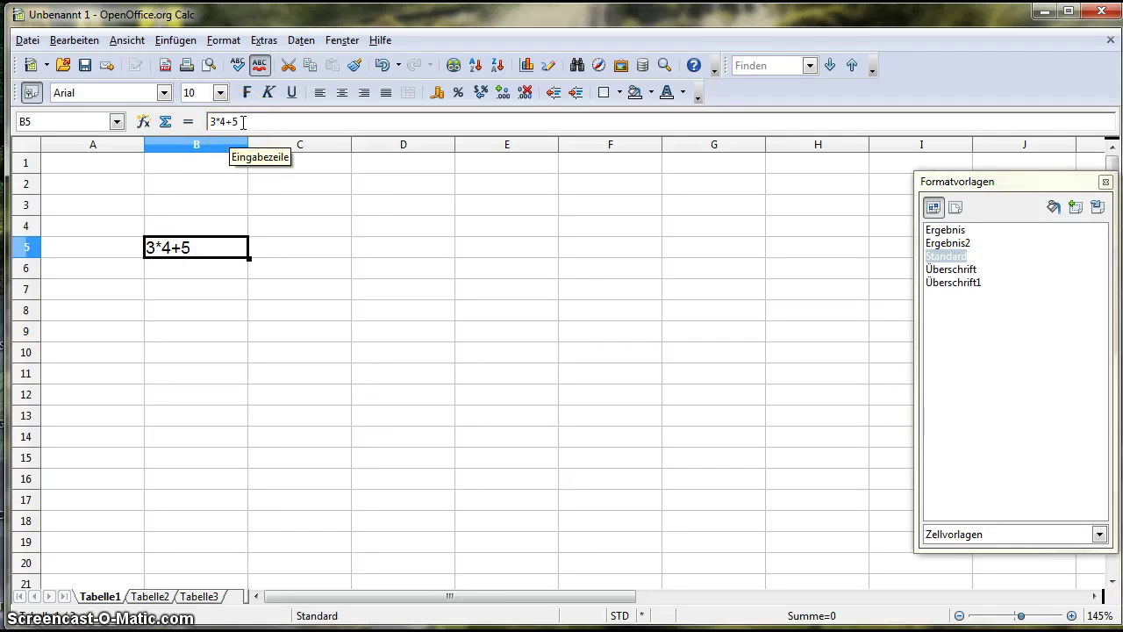
pyautogui.click(209, 255)
pyautogui.doubleClick(209, 254)
pyautogui.click(210, 251)
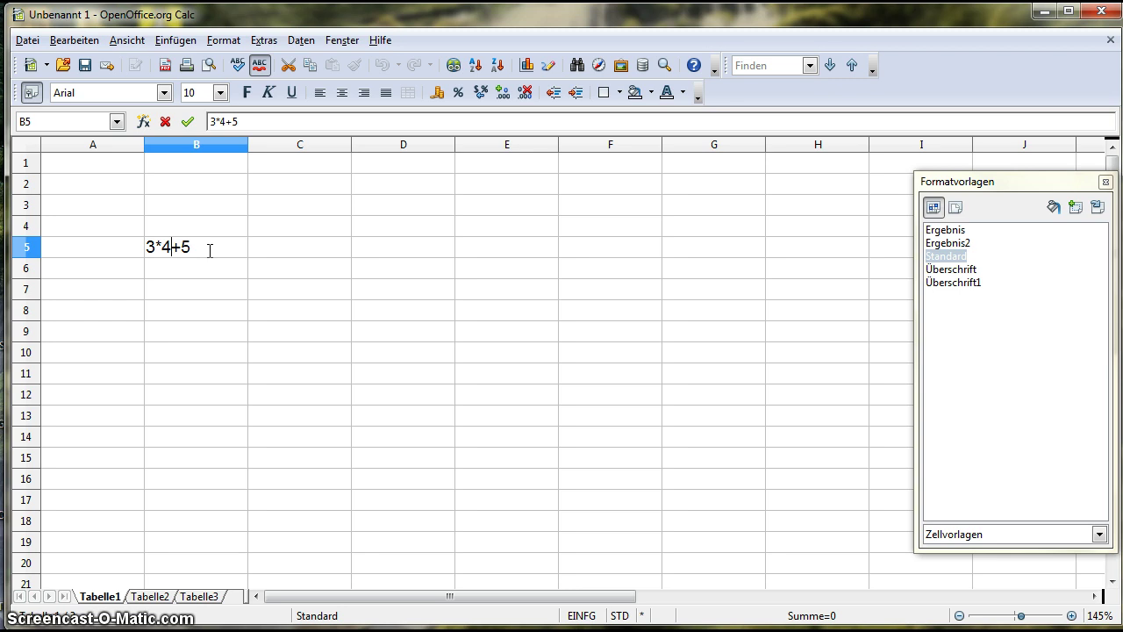
pyautogui.press('Home')
pyautogui.write('=')
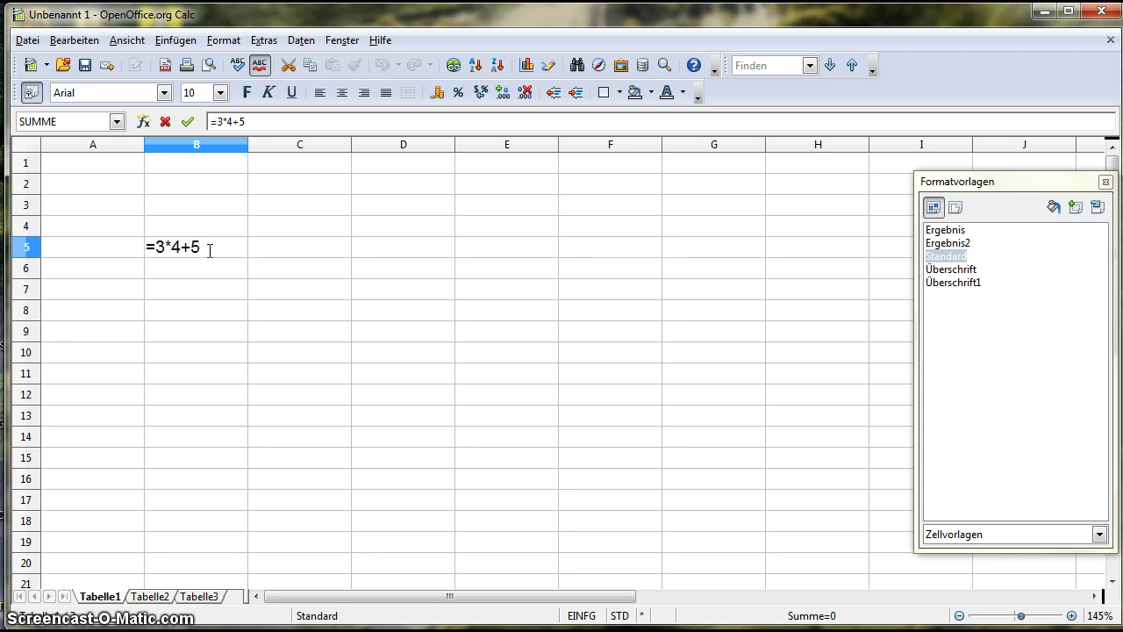
pyautogui.press('Return')
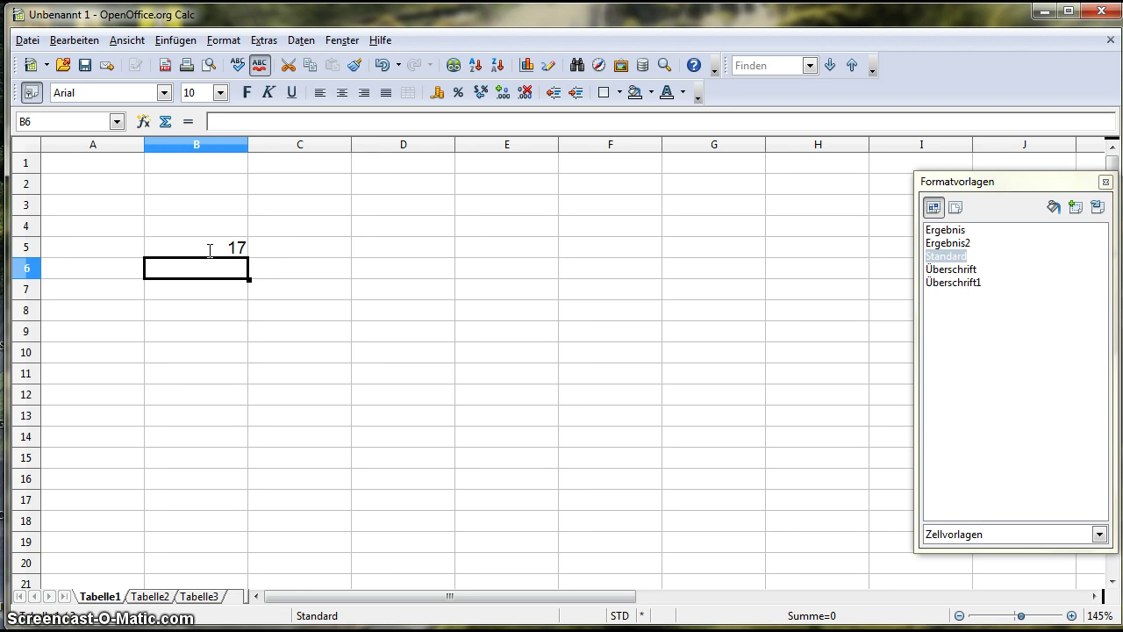
pyautogui.click(216, 259)
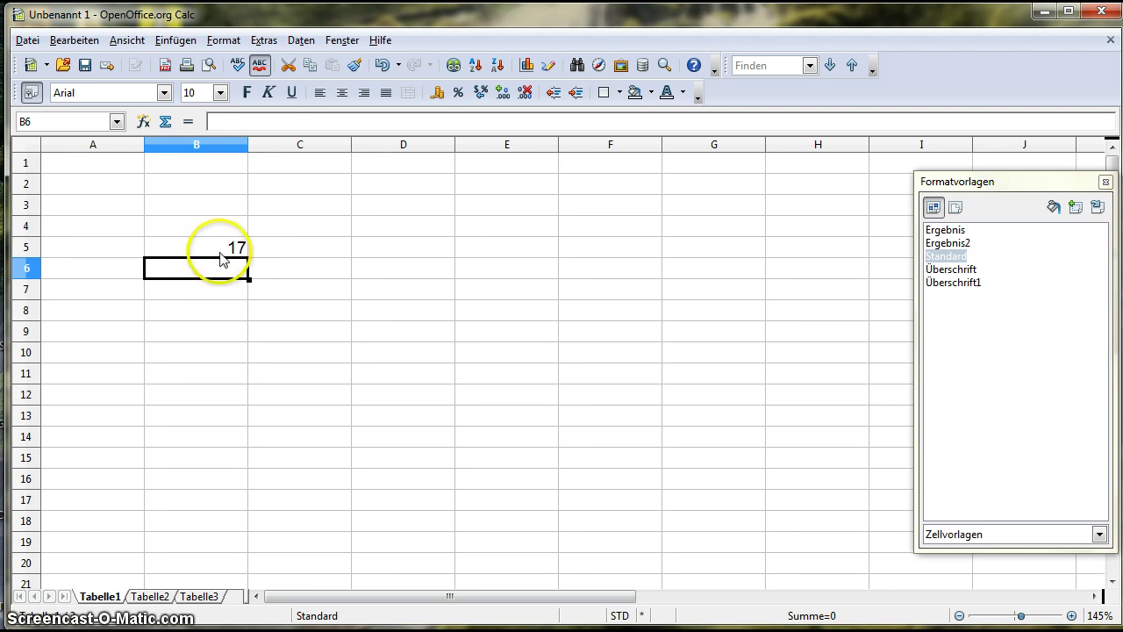
# Clear the formula from cell B5 and deselect the cell range.
pyautogui.click(221, 252)
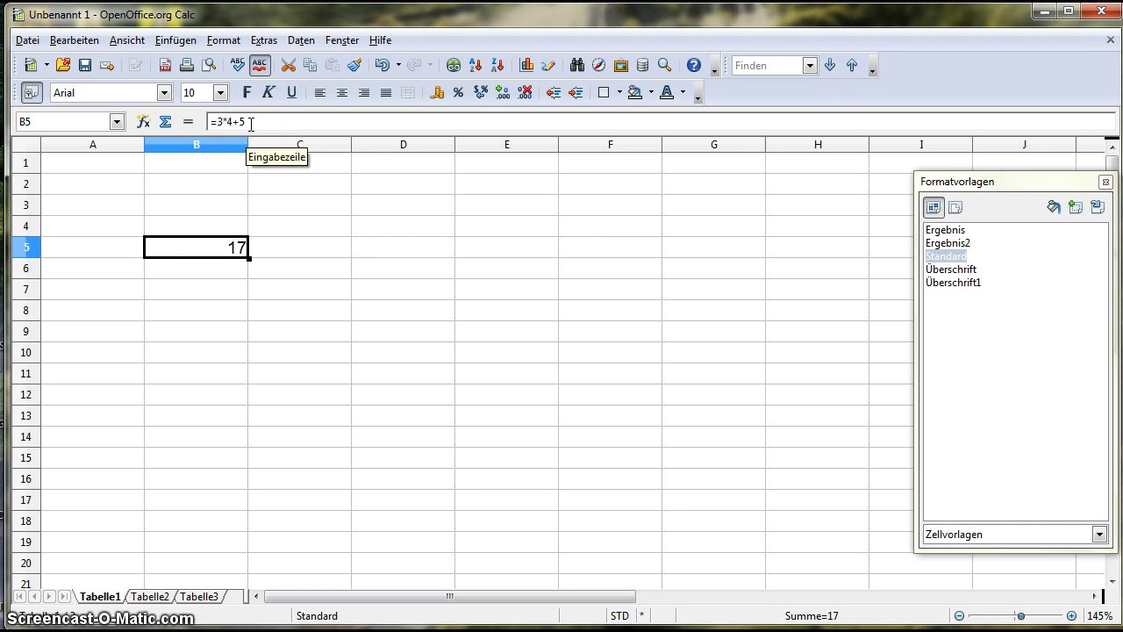
pyautogui.hotkey('ctrl', 'z')
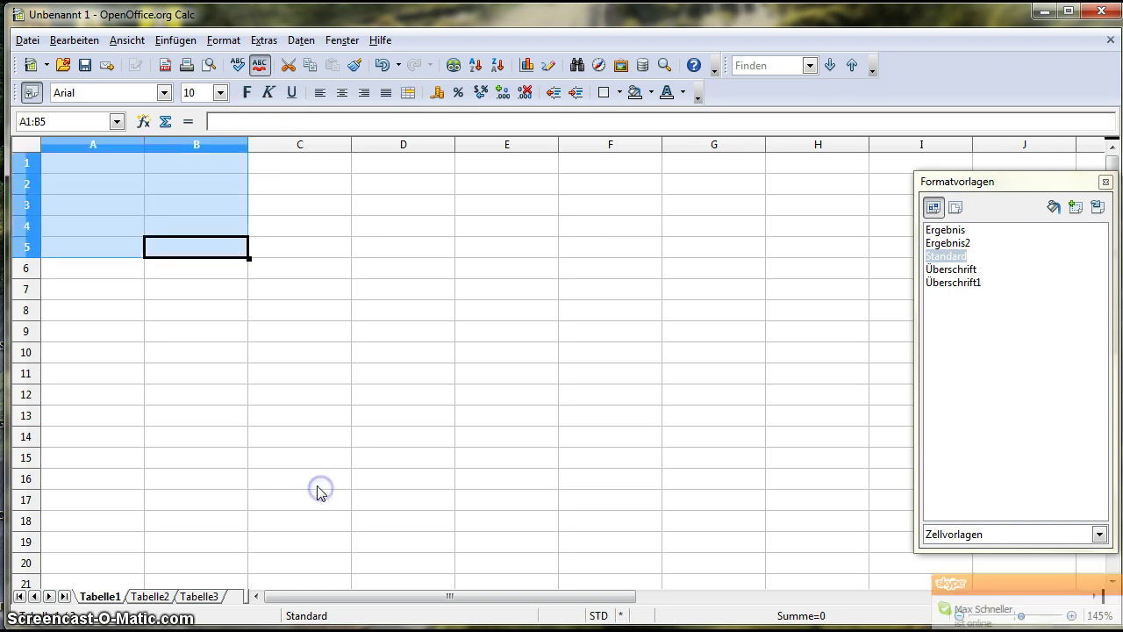
pyautogui.click(318, 492)
pyautogui.click(303, 479)
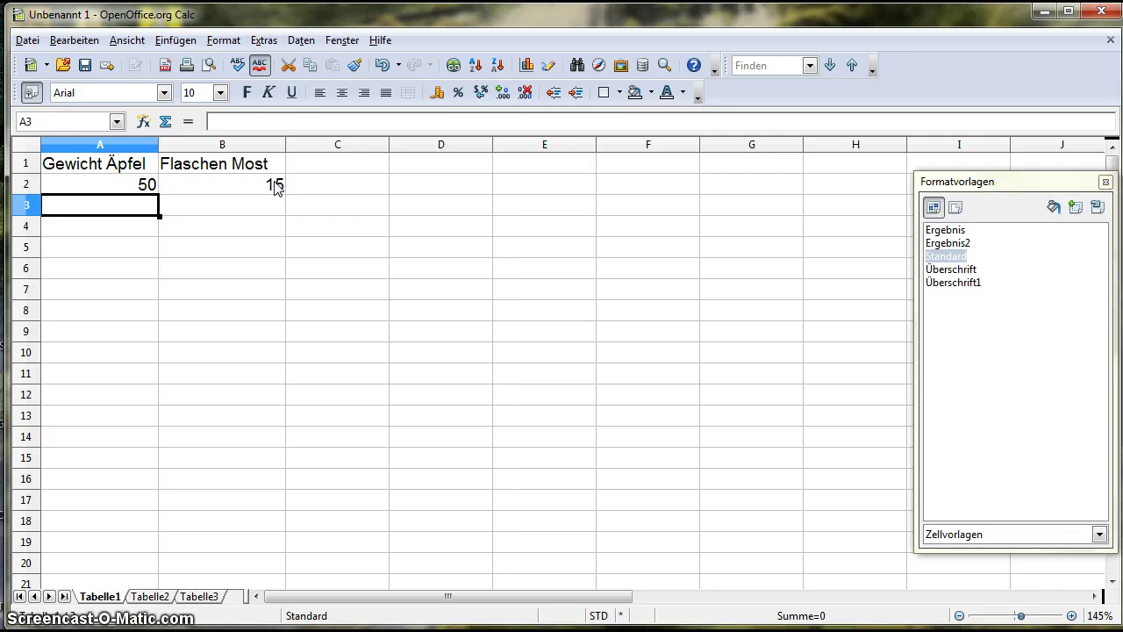
# Enter the apple weight 40 in cell A4 under Gewicht Äpfel.
pyautogui.click(146, 224)
pyautogui.write('4')
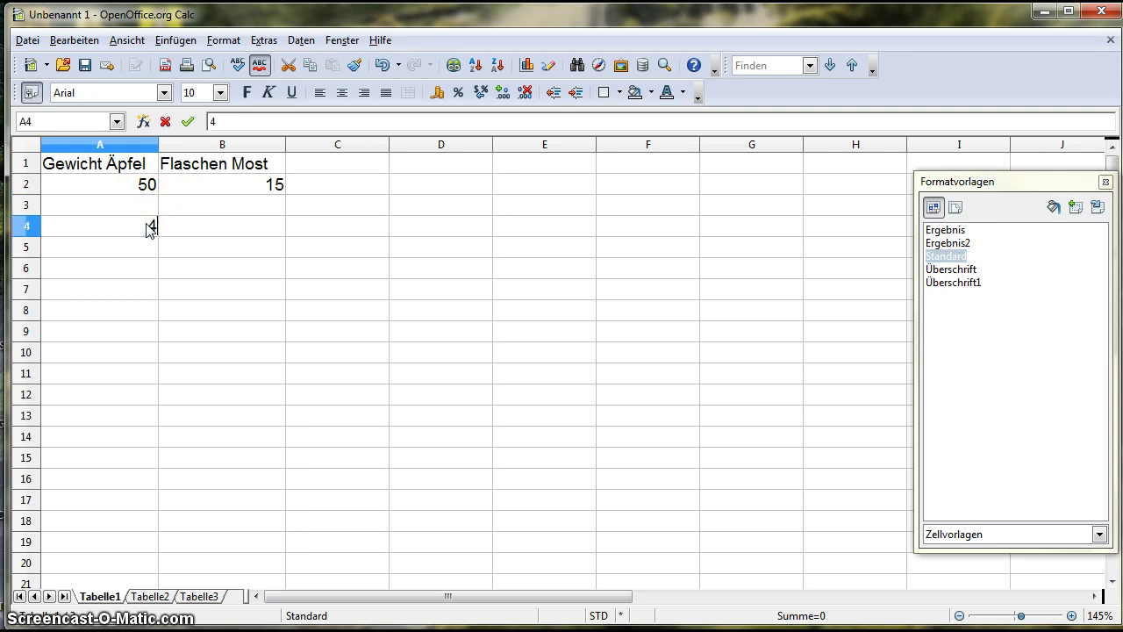
pyautogui.write('0')
pyautogui.click(150, 226)
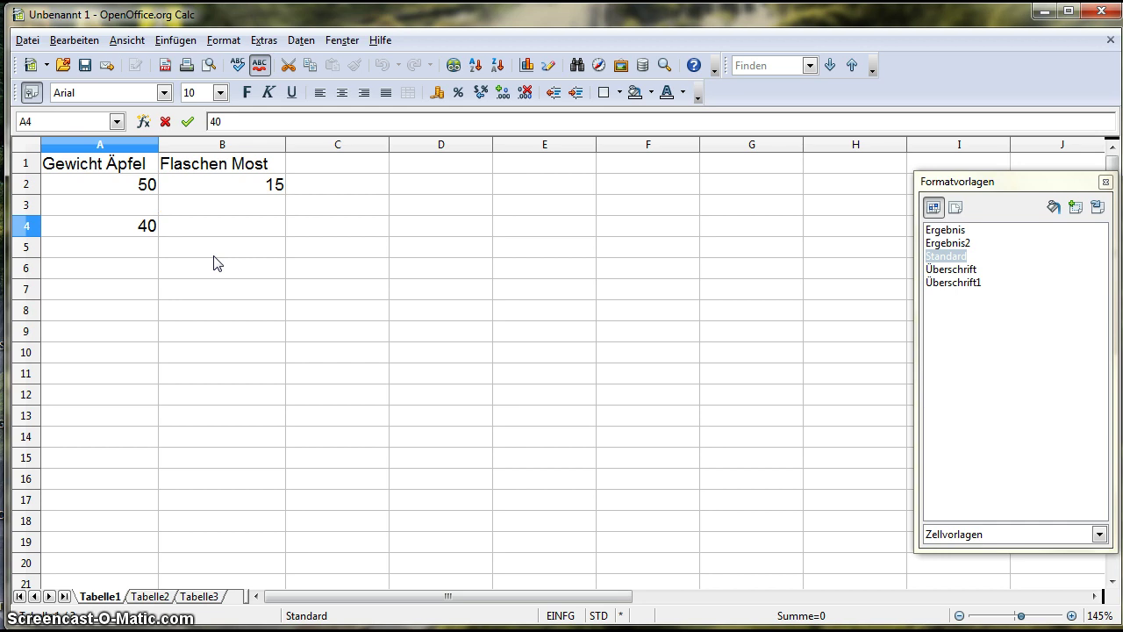
pyautogui.press('Return')
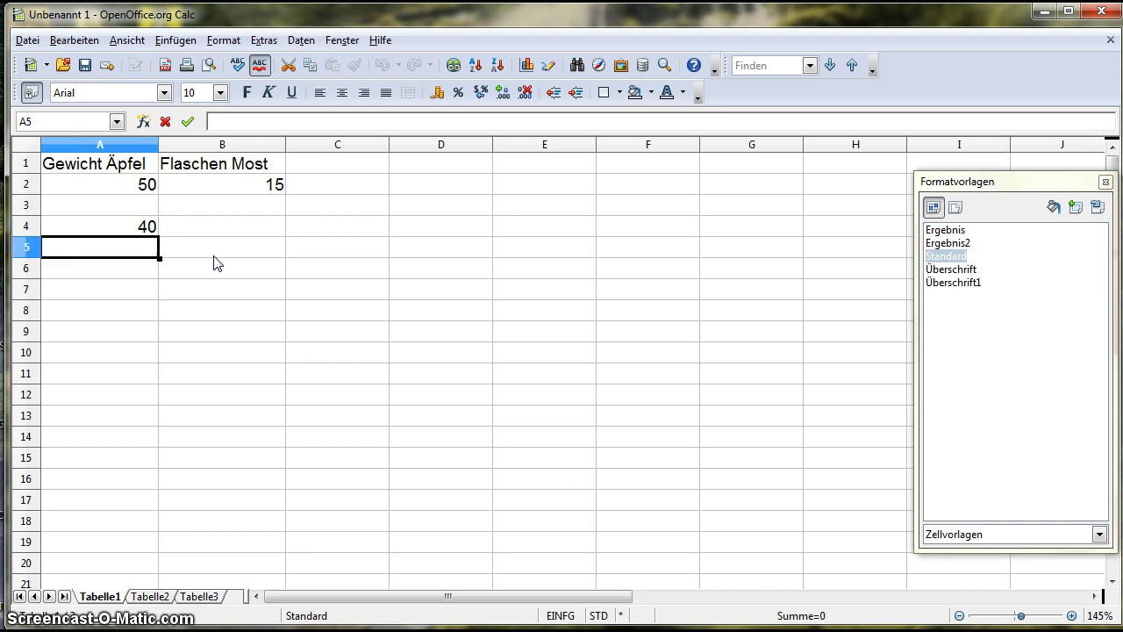
# Append the unit kg to the apple weight in cell A2 so the entry reads 50 kg.
pyautogui.click(132, 182)
pyautogui.click(238, 122)
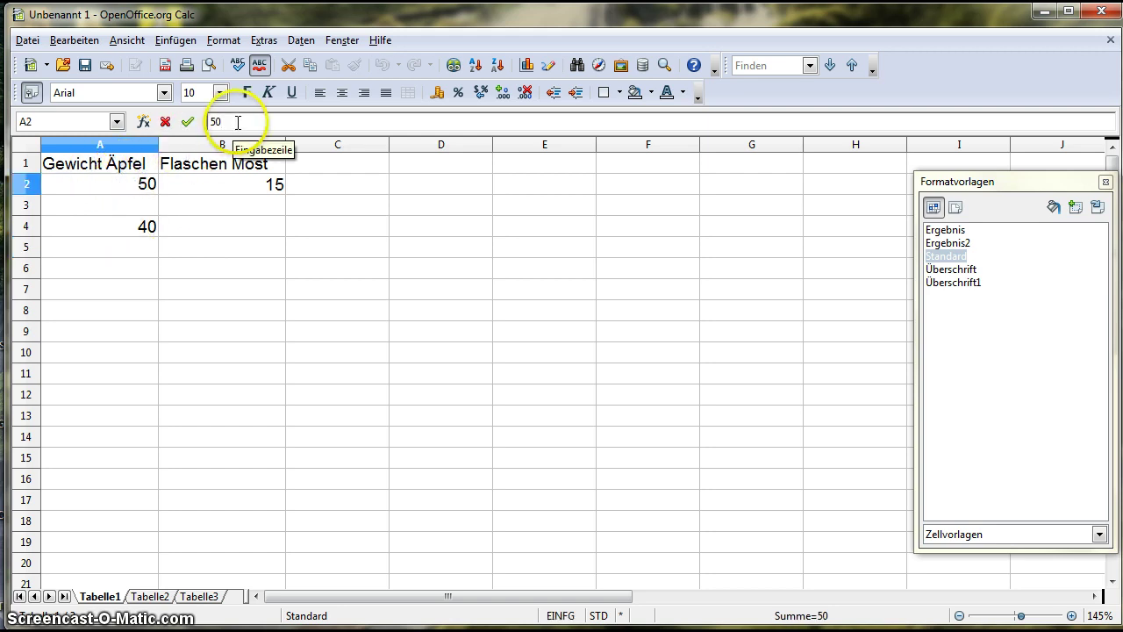
pyautogui.write('kg')
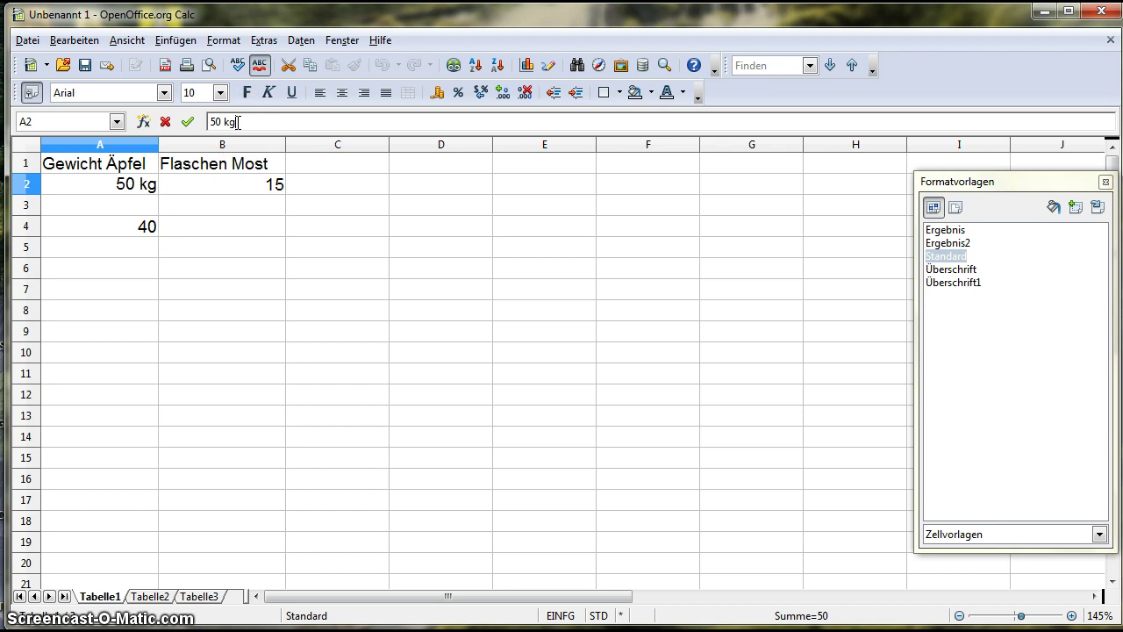
pyautogui.press('Return')
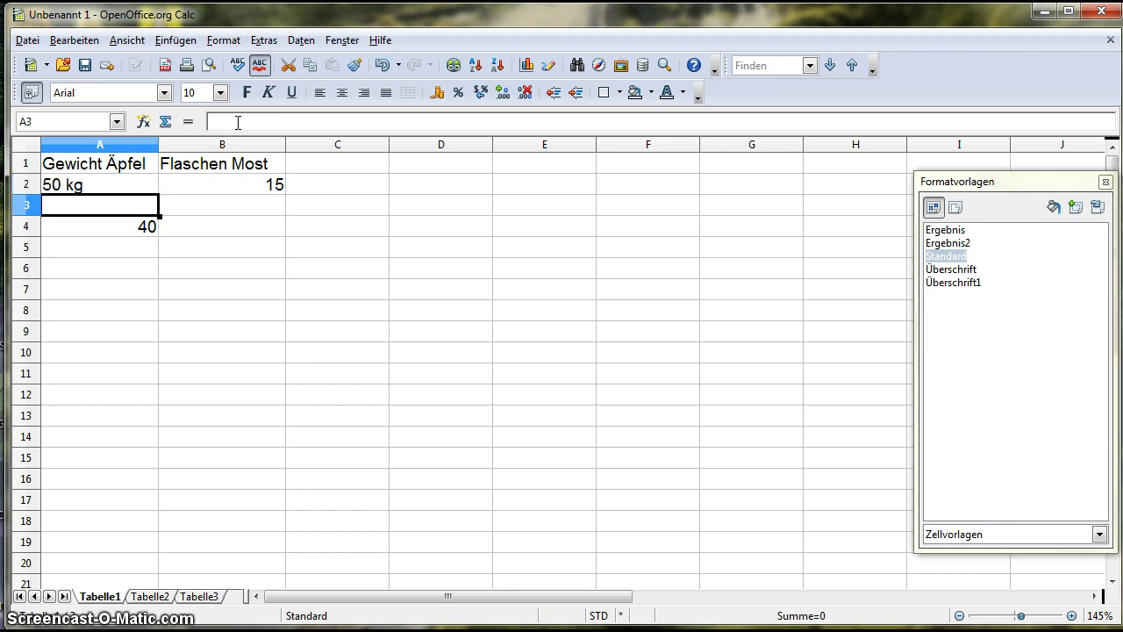
pyautogui.click(140, 227)
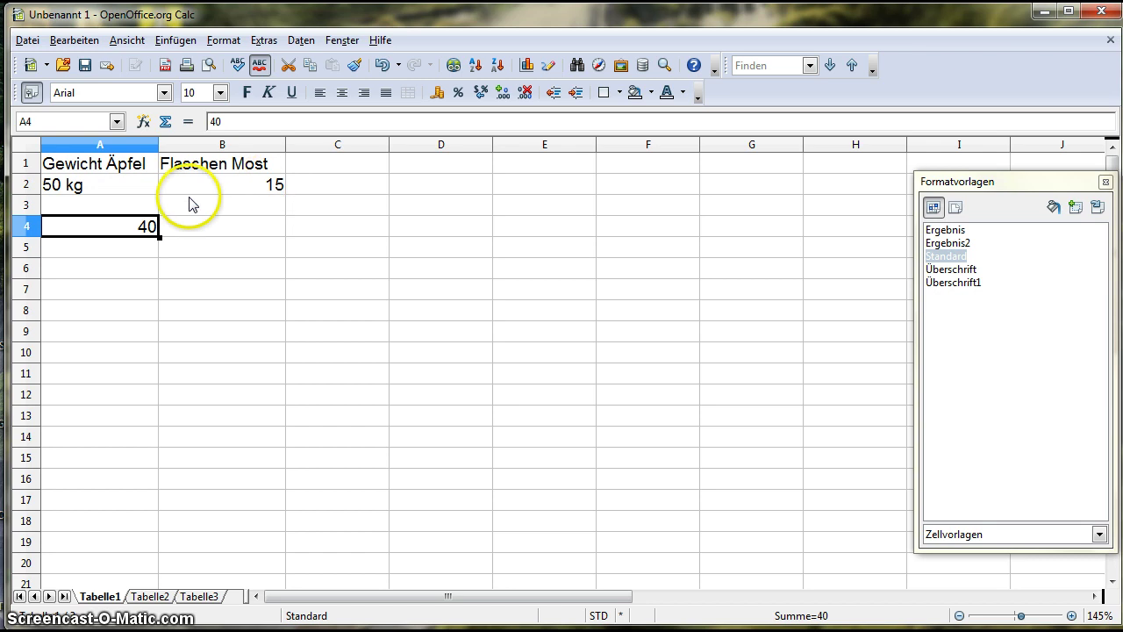
# Remove the kg unit from cell A2 so that it contains only the number 50.
pyautogui.click(66, 191)
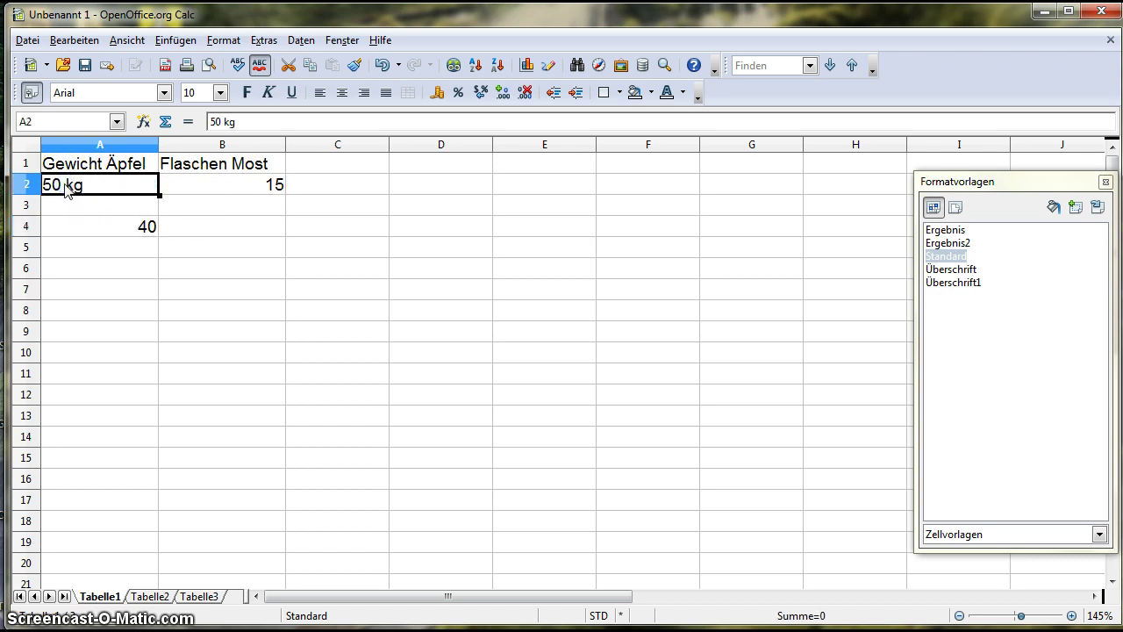
pyautogui.click(68, 194)
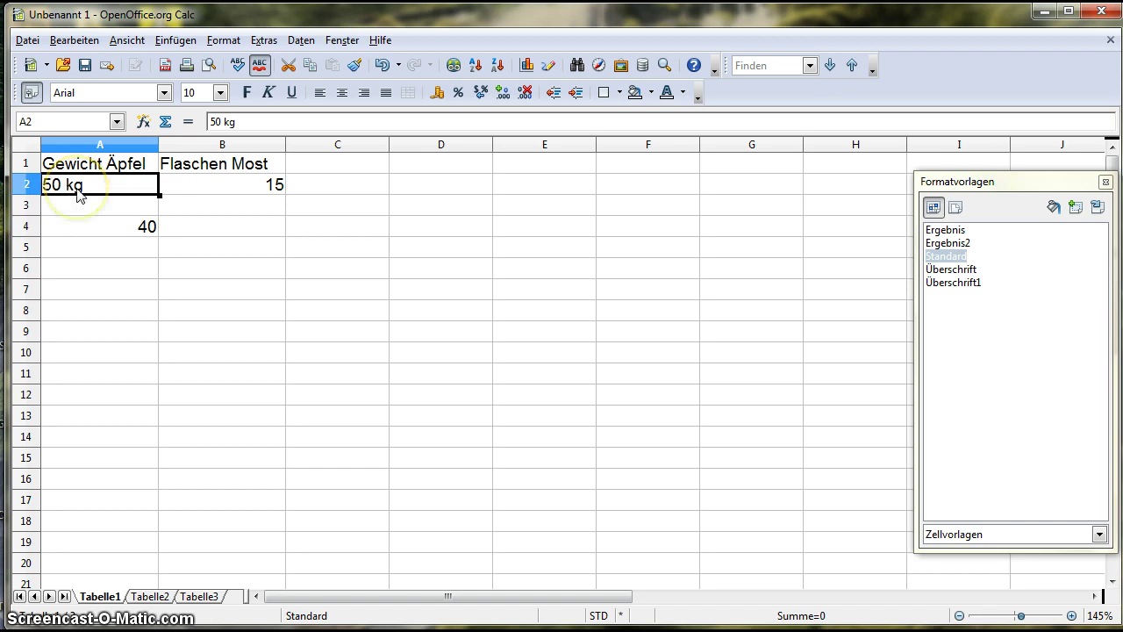
pyautogui.click(66, 194)
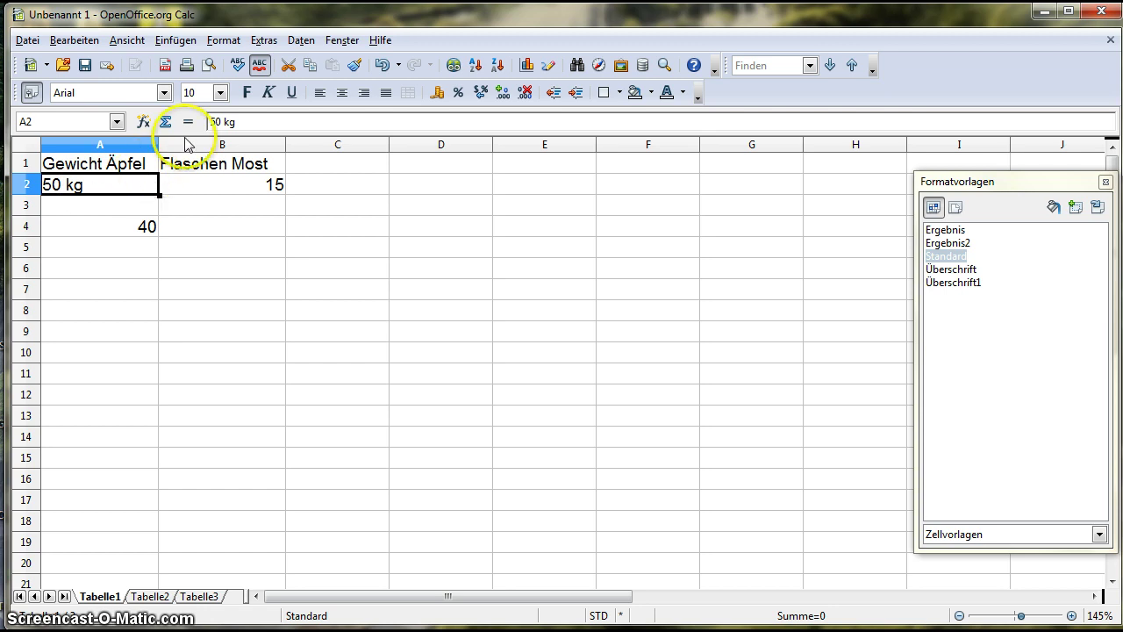
pyautogui.tripleClick(221, 122)
pyautogui.write('50')
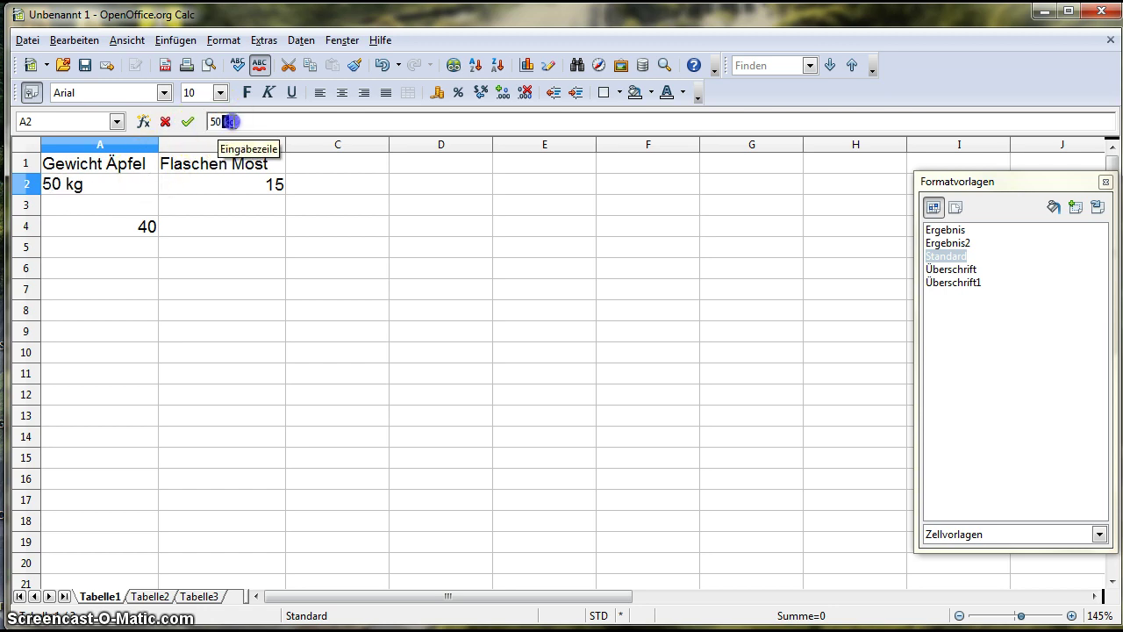
pyautogui.click(222, 205)
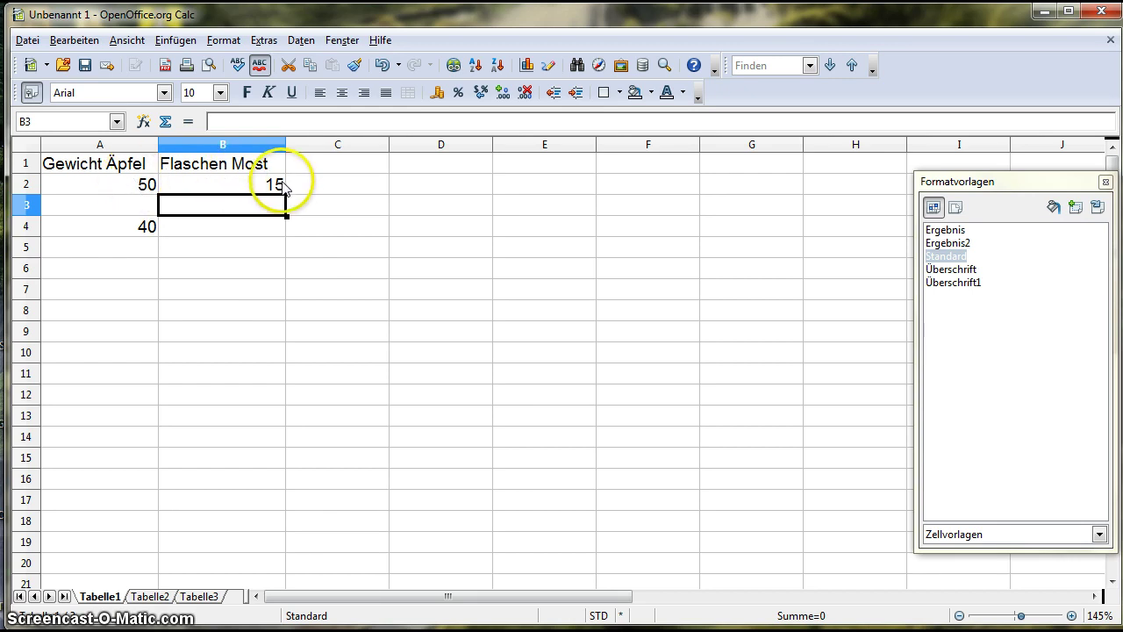
# Enter the apple weight 1 in cell A3 under Gewicht Äpfel.
pyautogui.click(149, 210)
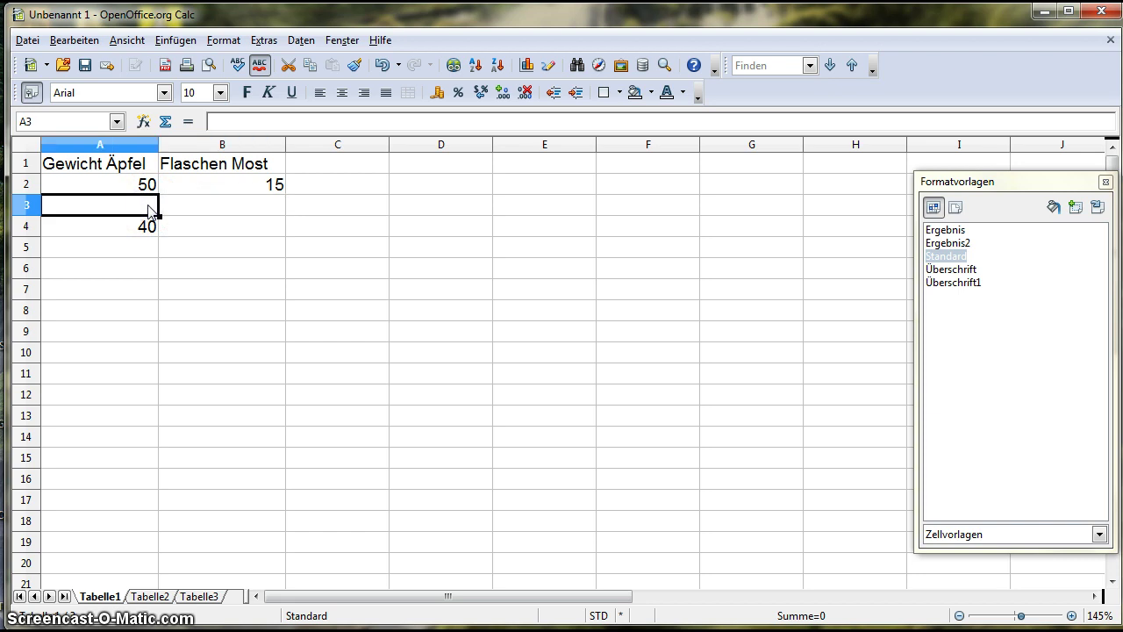
pyautogui.write('1')
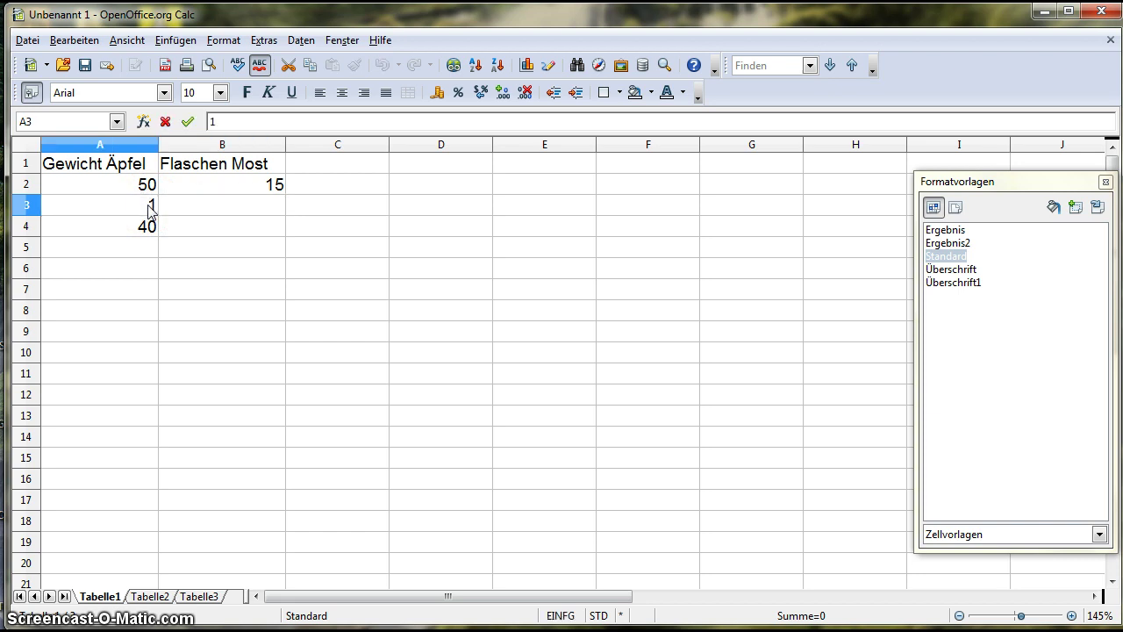
pyautogui.press('Return')
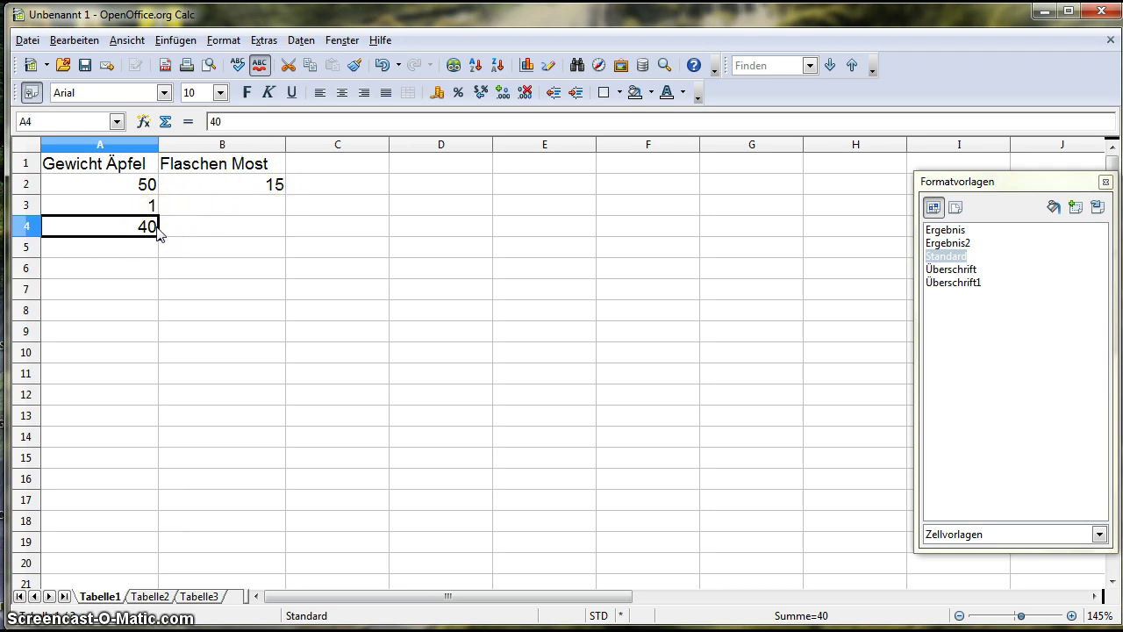
# Enter the formula =B2/A2 in cell B3 to calculate the bottles of cider per unit of apple weight.
pyautogui.click(251, 214)
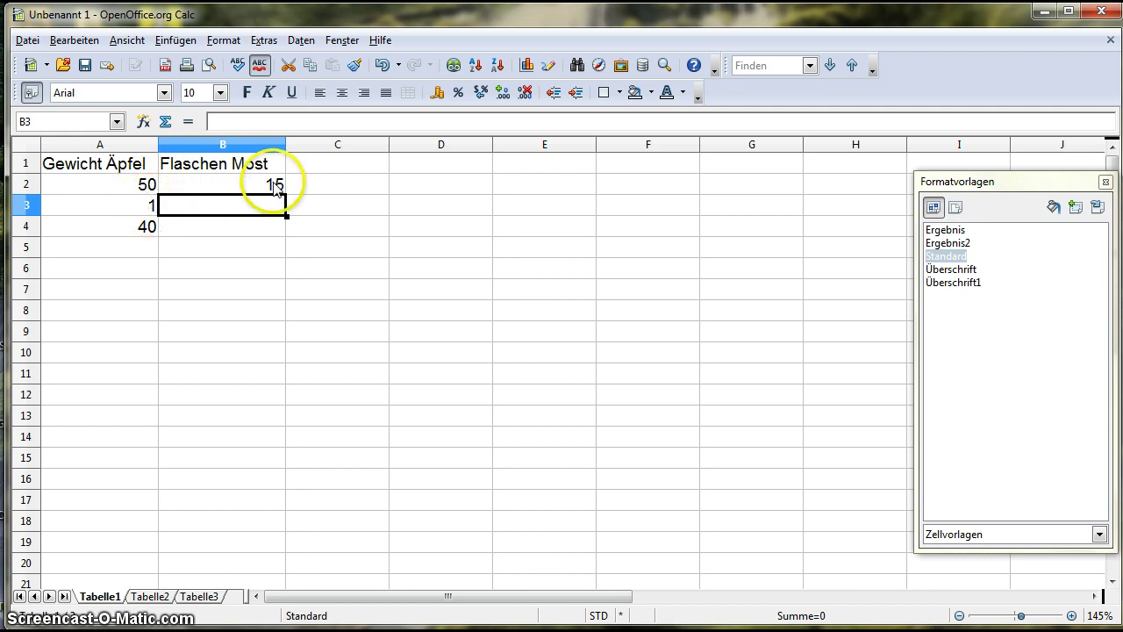
pyautogui.click(252, 211)
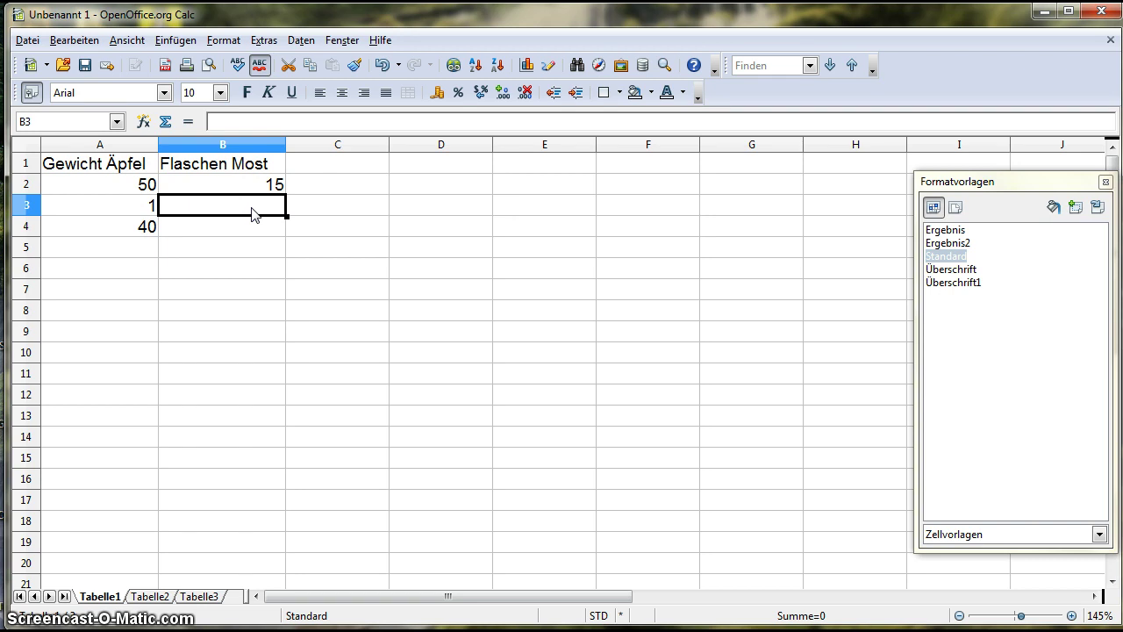
pyautogui.write('=')
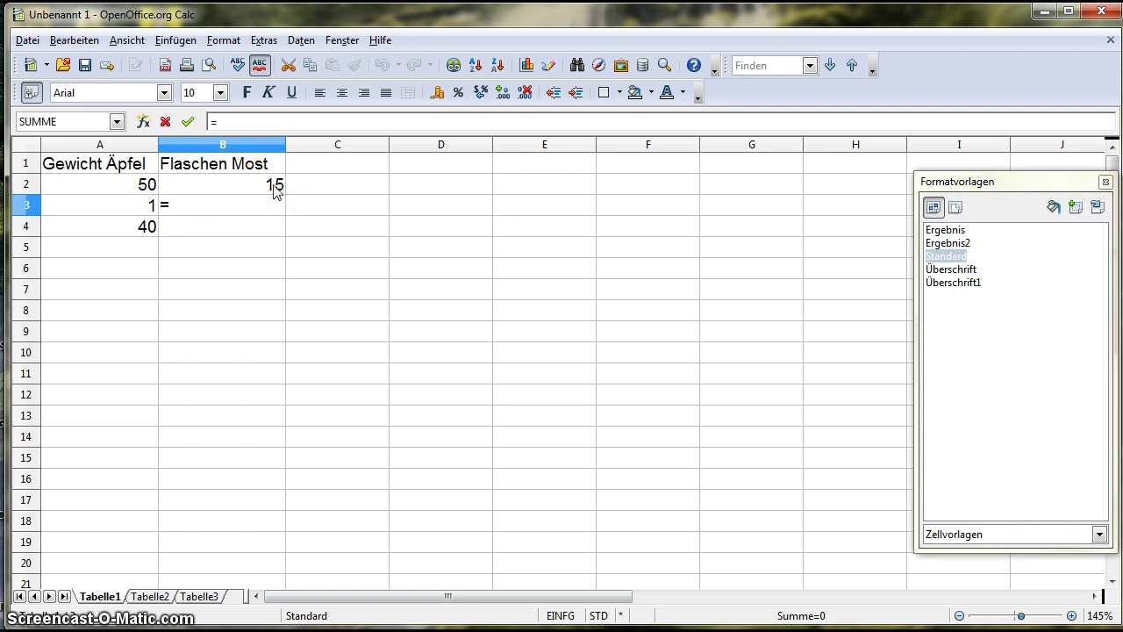
pyautogui.write('15')
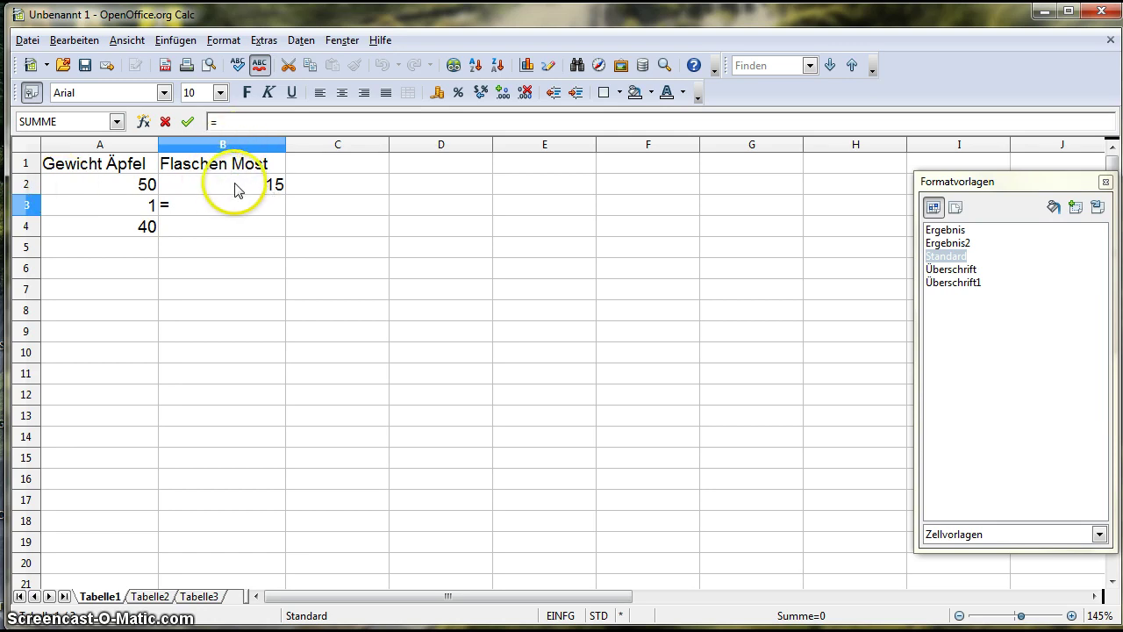
pyautogui.click(235, 189)
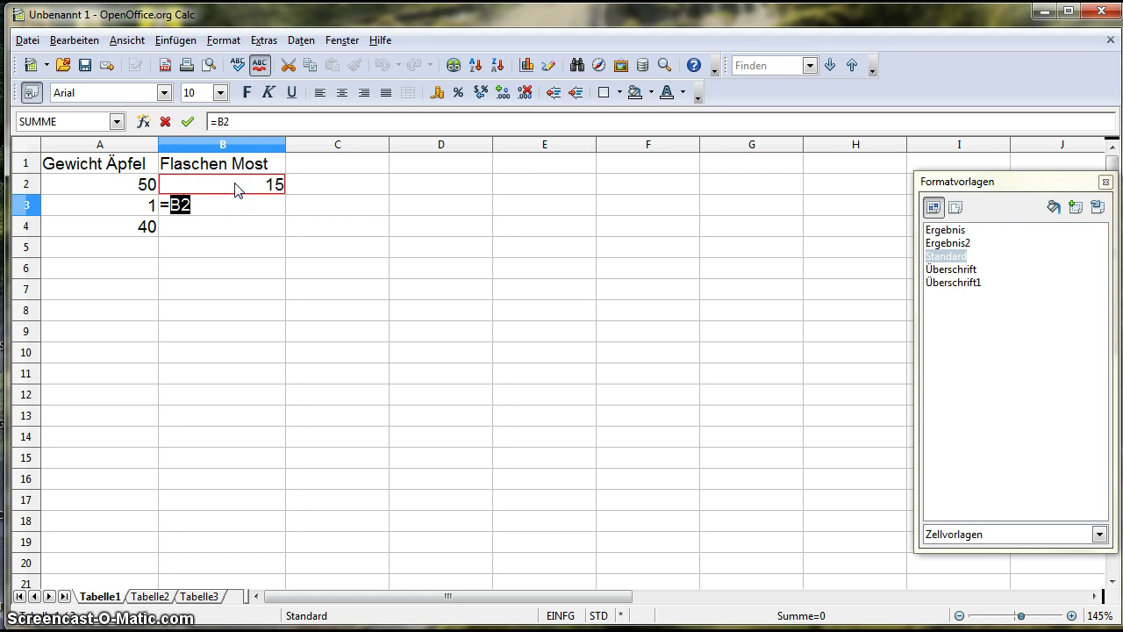
pyautogui.click(195, 208)
pyautogui.write('/')
pyautogui.click(131, 185)
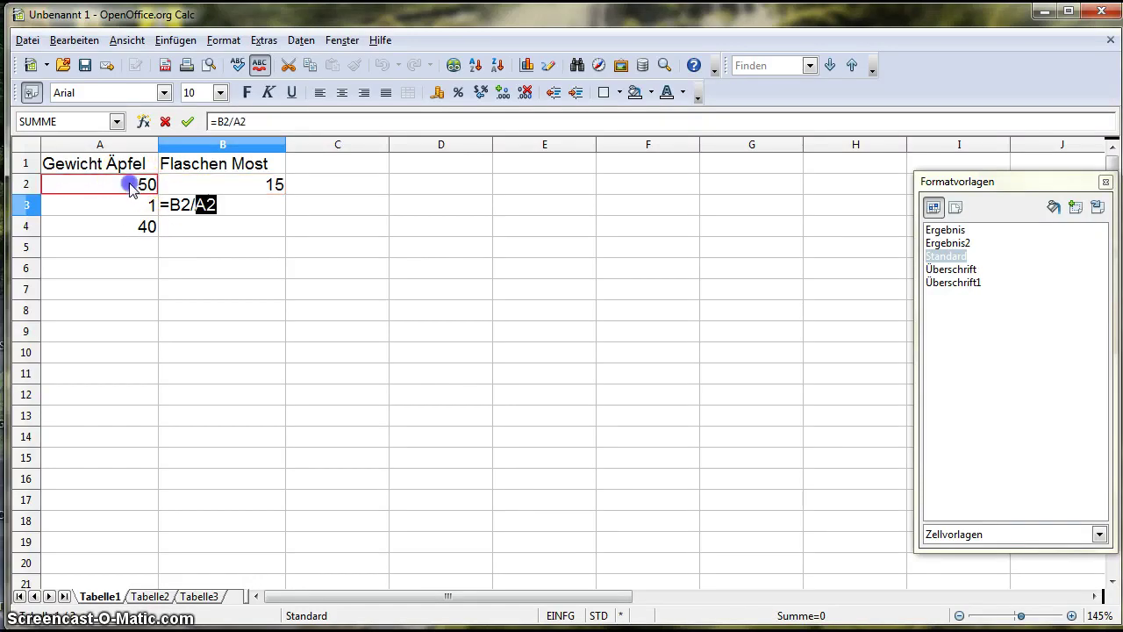
pyautogui.click(234, 204)
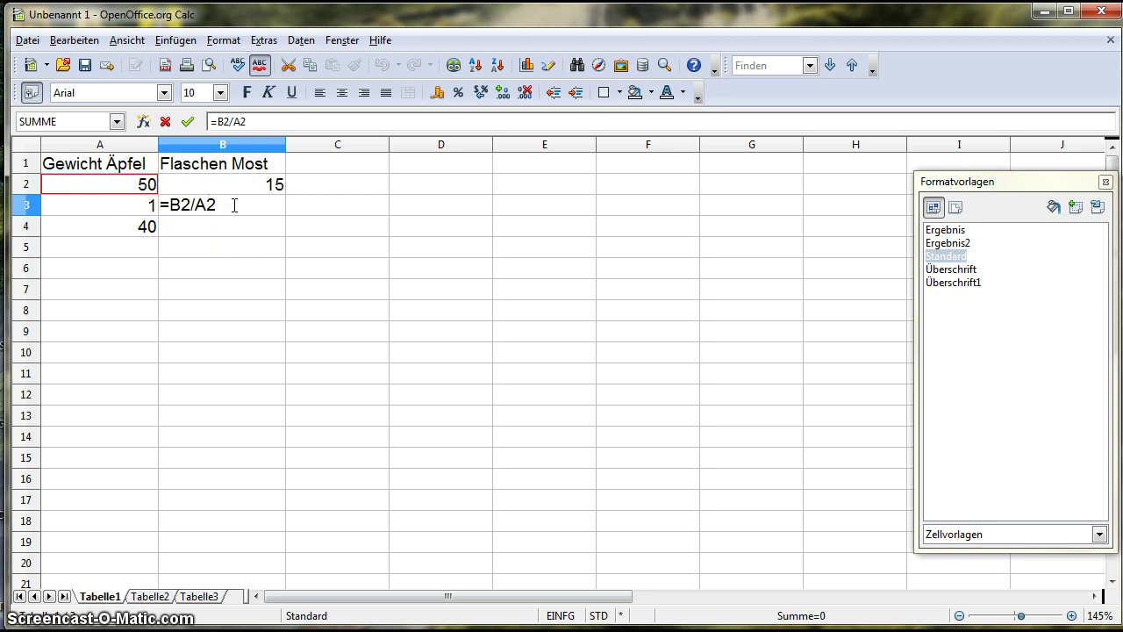
pyautogui.press('Return')
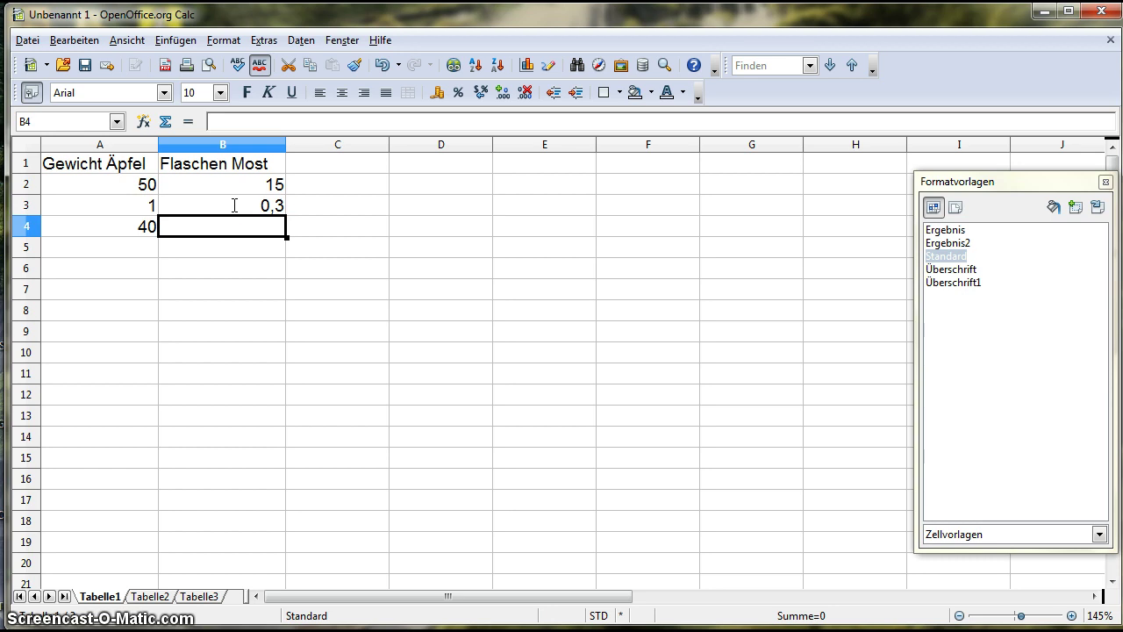
# Replace the divisor reference A2 in cell B3's formula with B4, making it =B2/B4.
pyautogui.click(259, 211)
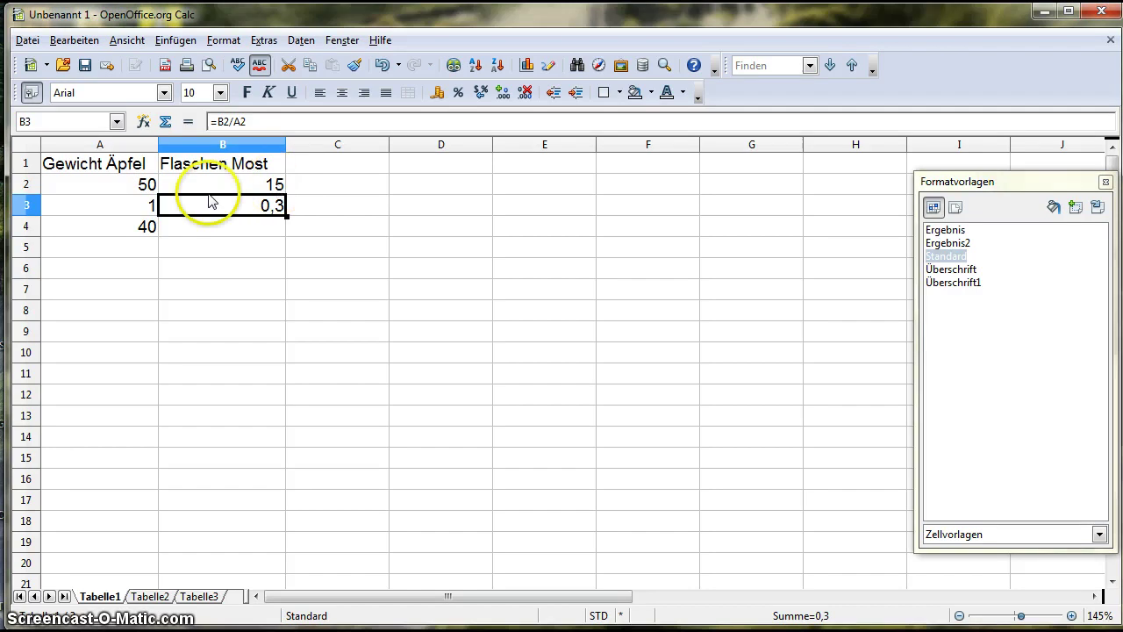
pyautogui.click(226, 122)
pyautogui.doubleClick(226, 122)
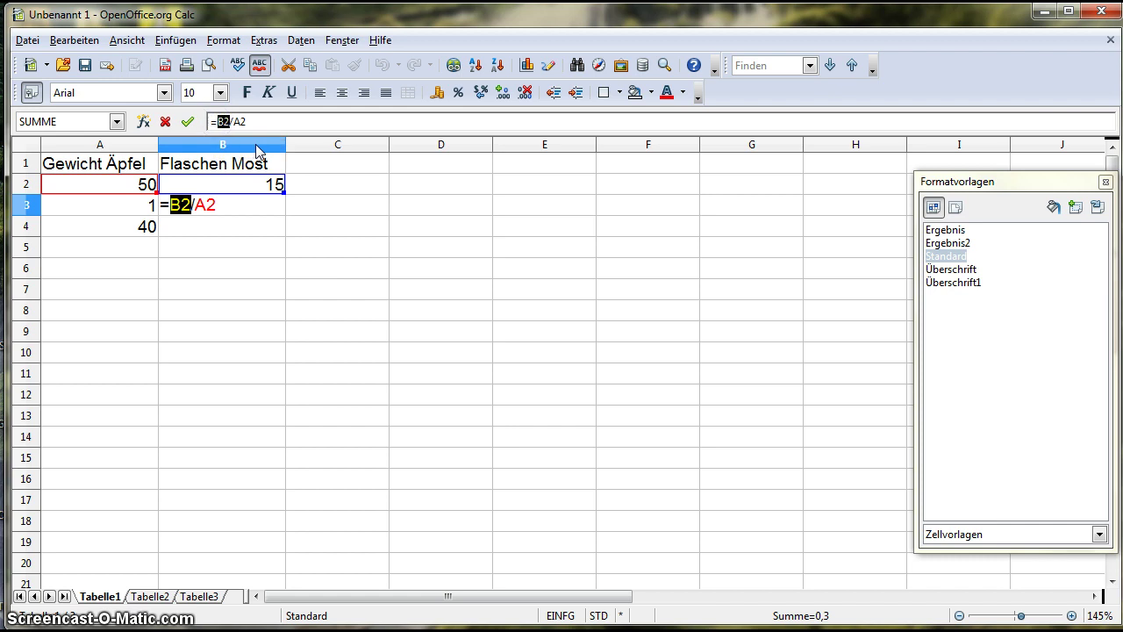
pyautogui.doubleClick(244, 122)
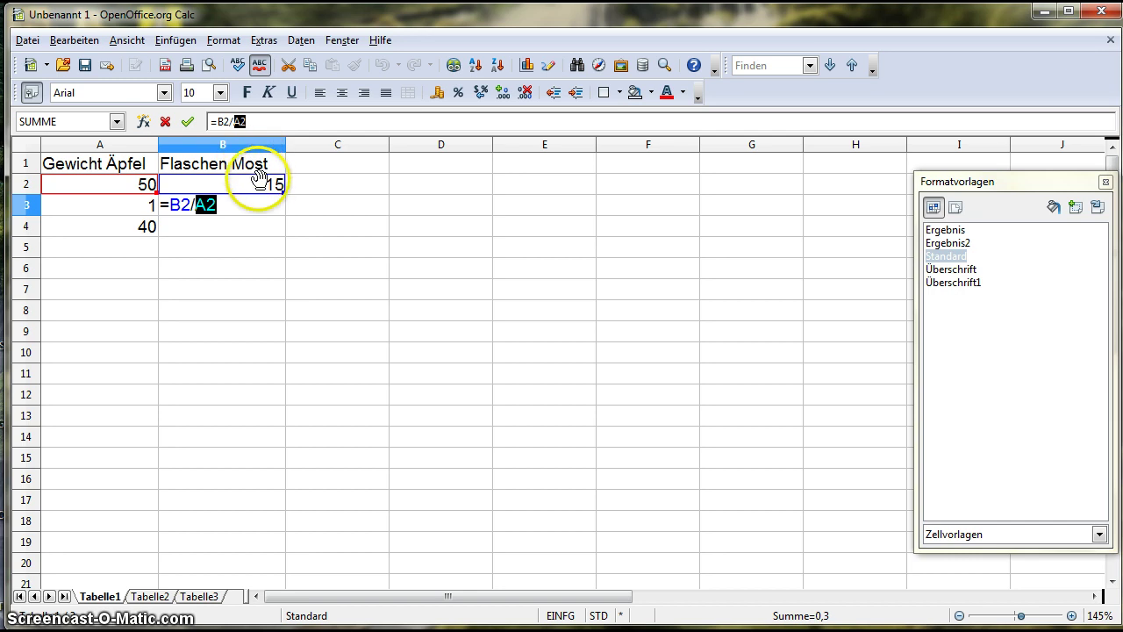
pyautogui.moveTo(266, 185); pyautogui.dragTo(140, 188)
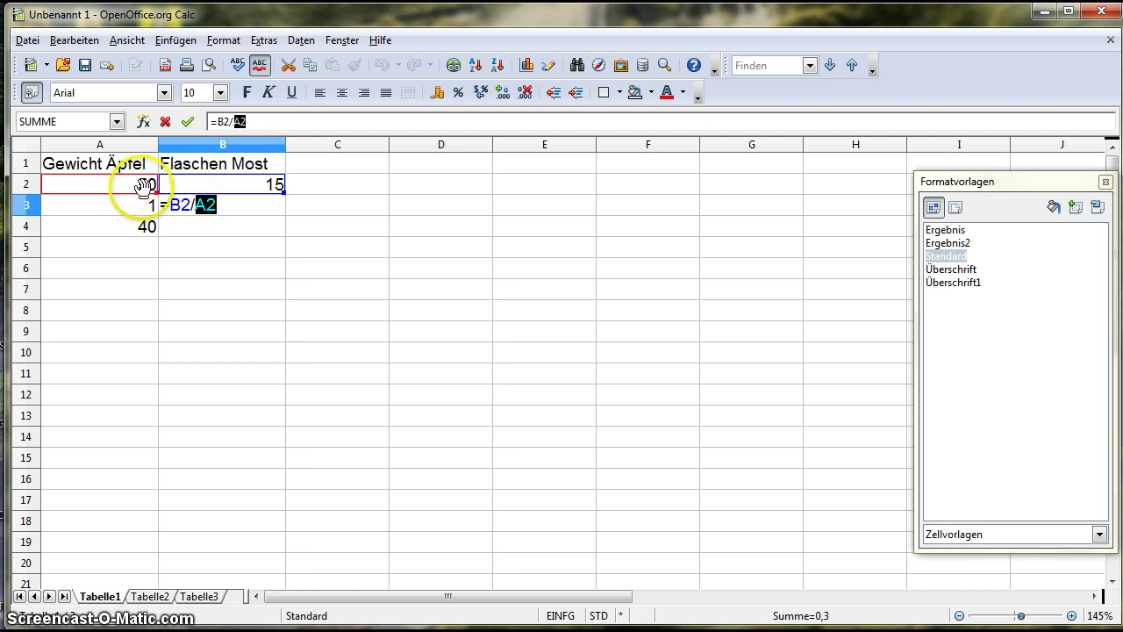
pyautogui.click(221, 230)
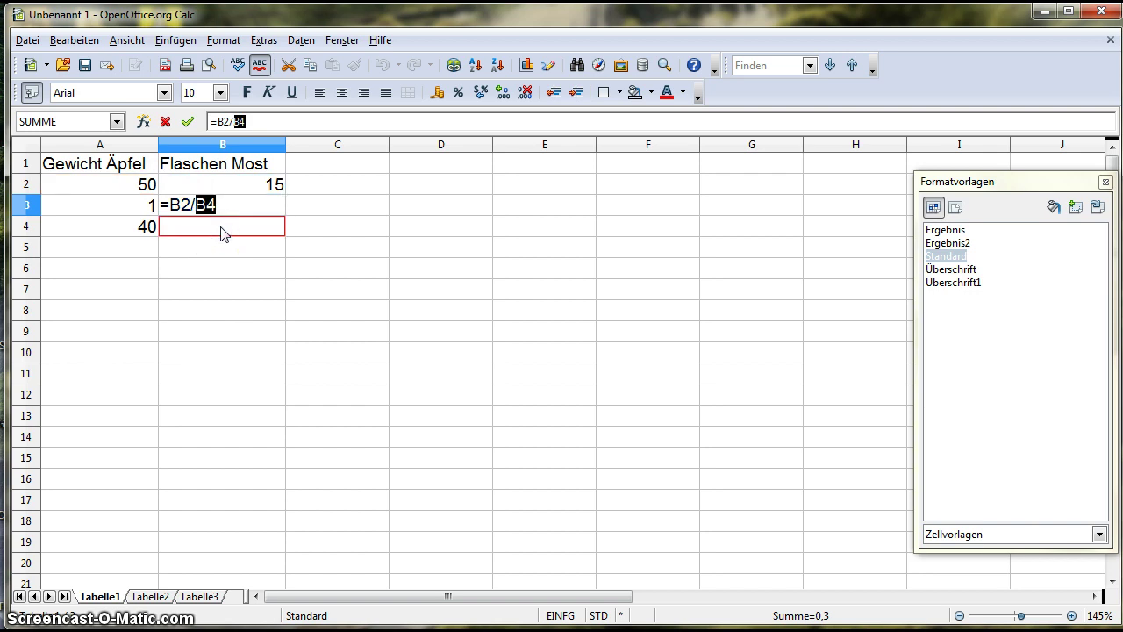
pyautogui.click(274, 119)
pyautogui.press('Return')
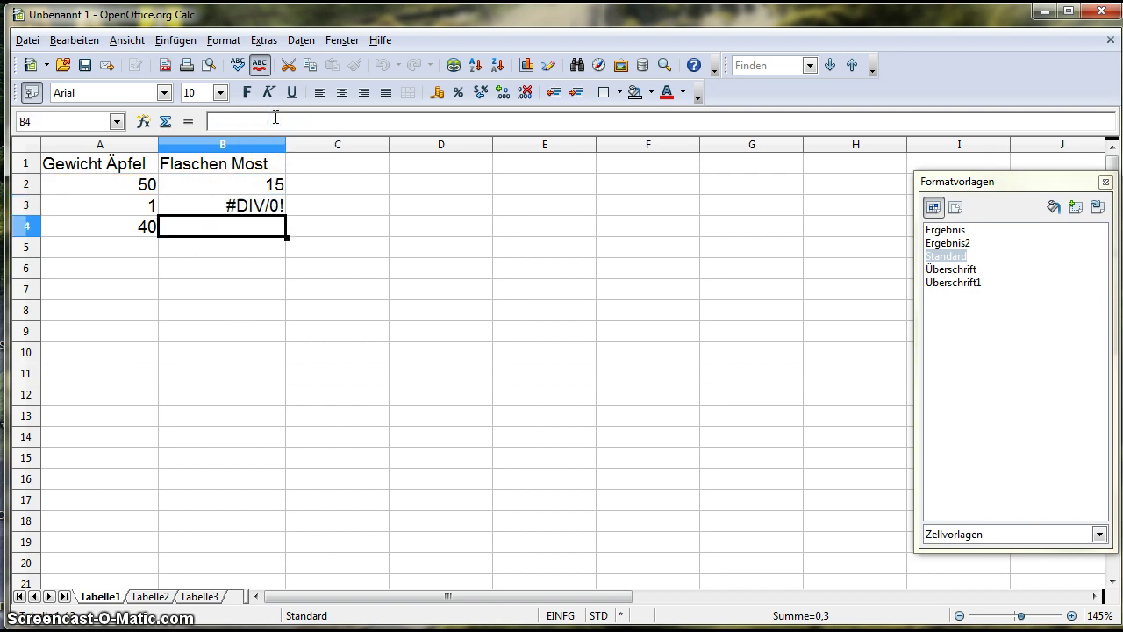
# Correct the divisor in cell B3 to reference A2, making the formula =B2/A2, and select cell B4.
pyautogui.click(257, 209)
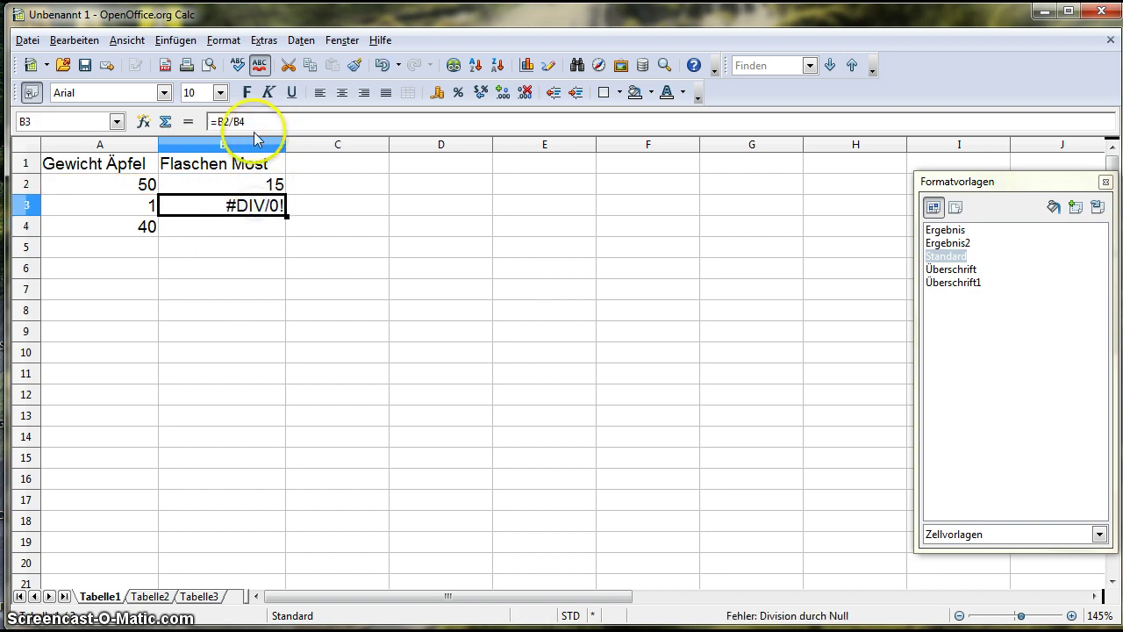
pyautogui.click(263, 121)
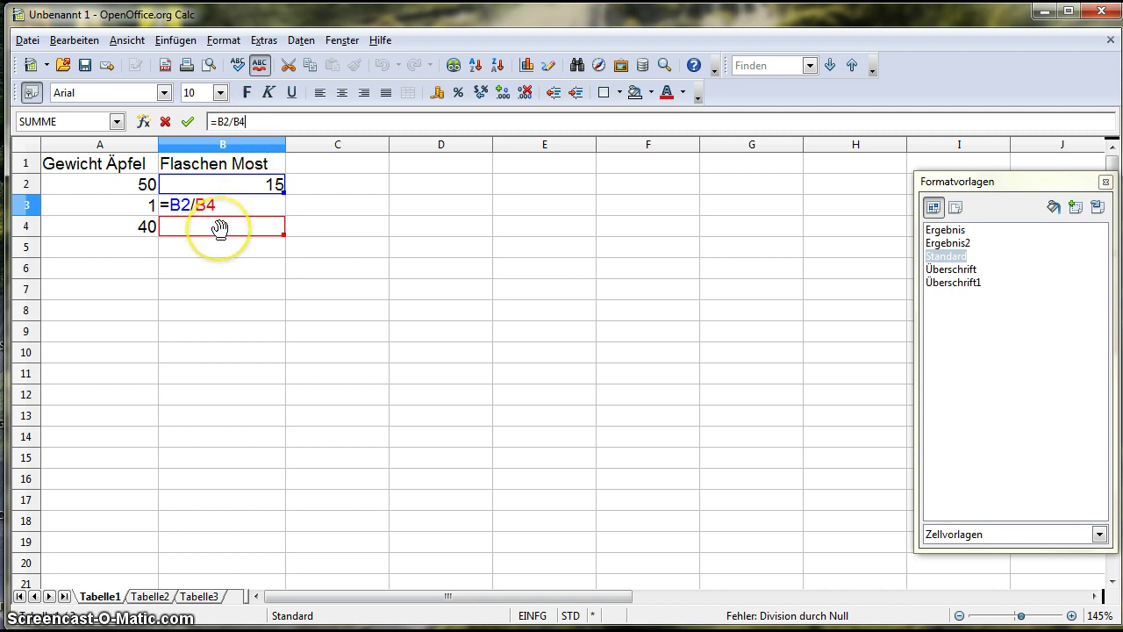
pyautogui.moveTo(248, 121); pyautogui.dragTo(232, 121)
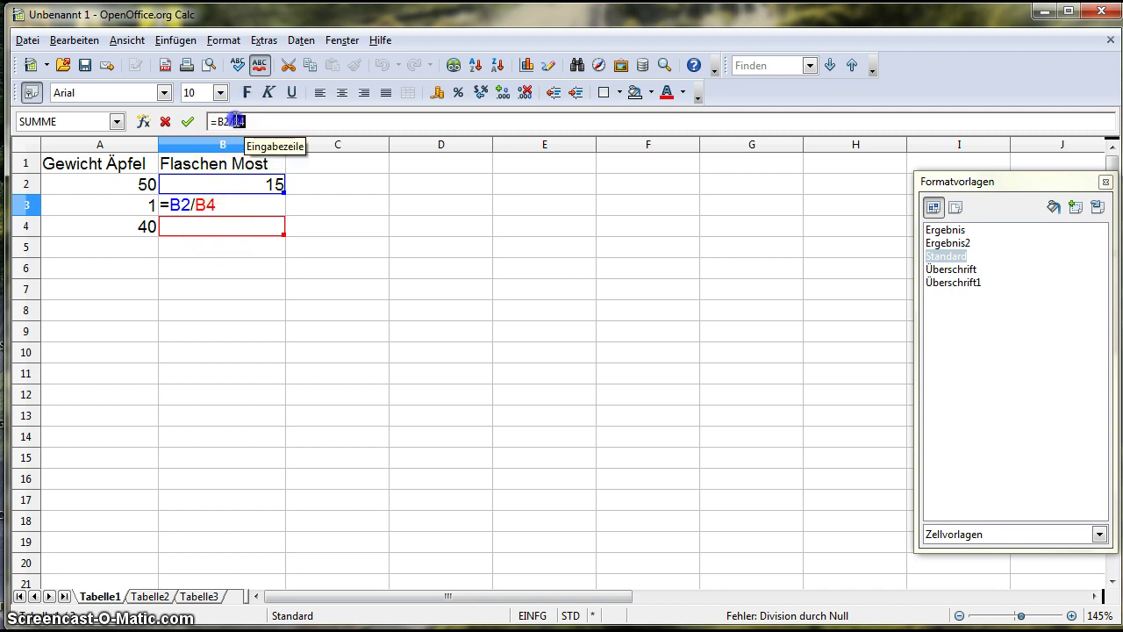
pyautogui.press('BackSpace')
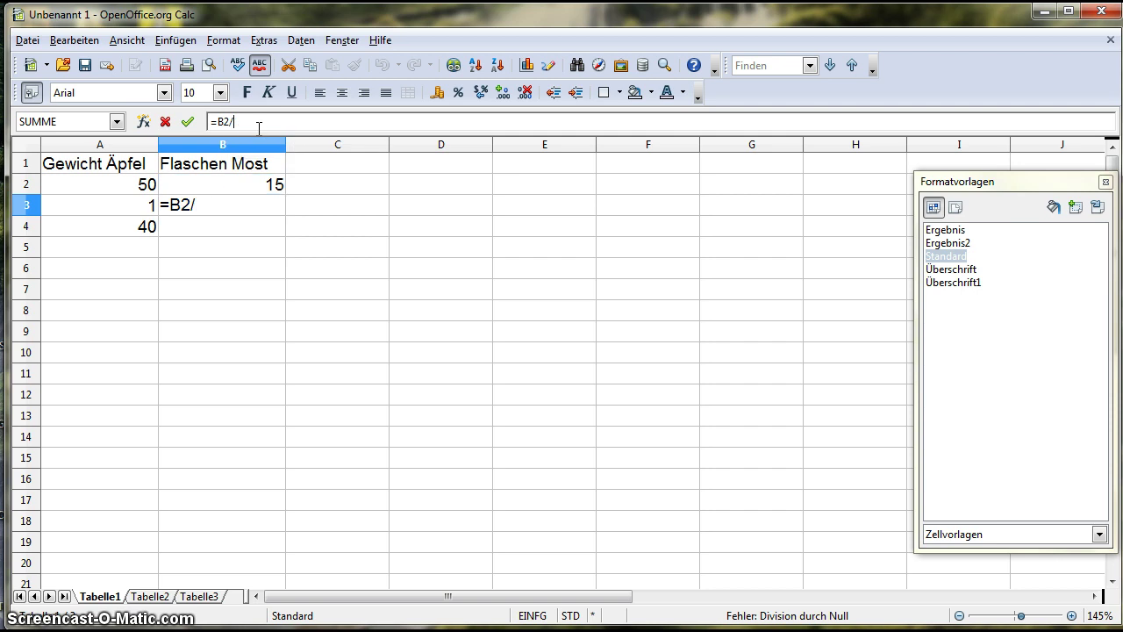
pyautogui.click(151, 186)
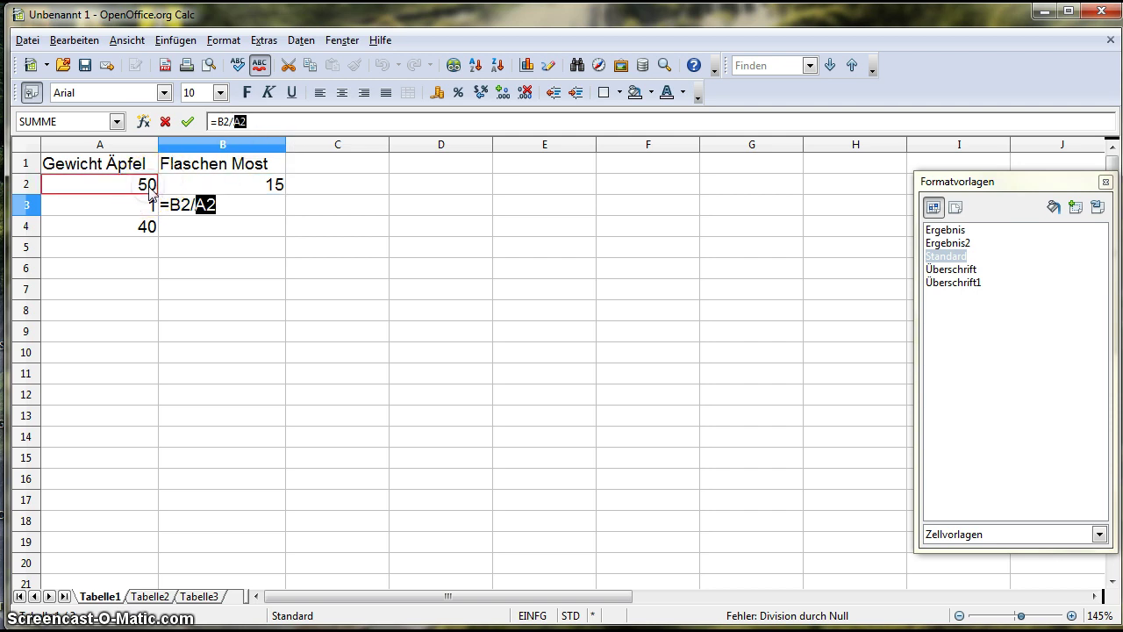
pyautogui.moveTo(201, 206); pyautogui.dragTo(235, 209)
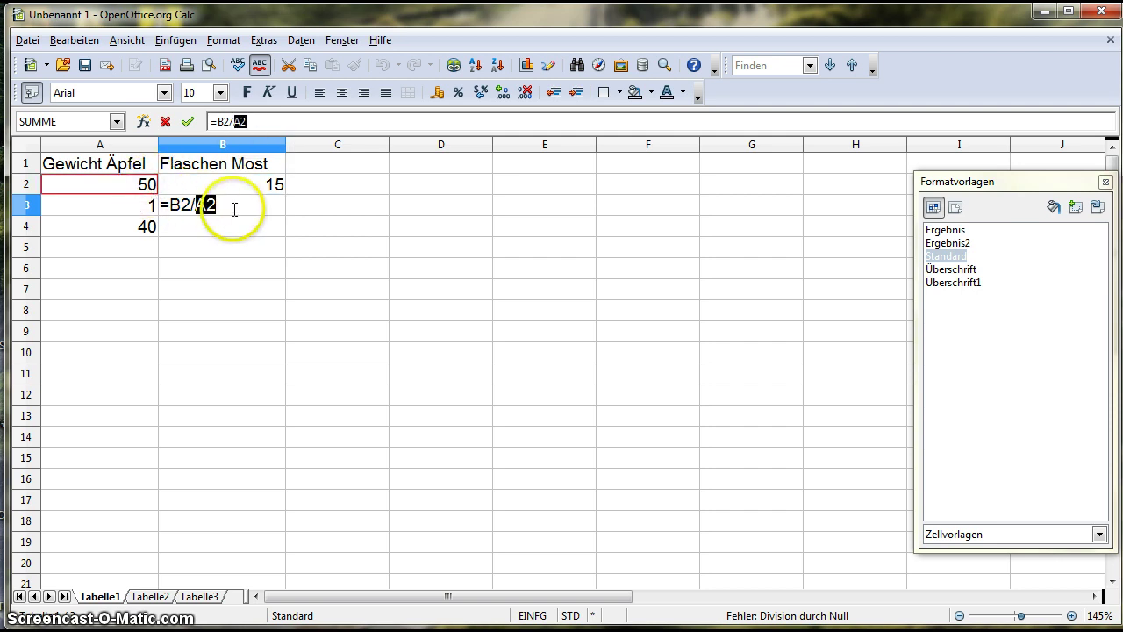
pyautogui.click(235, 207)
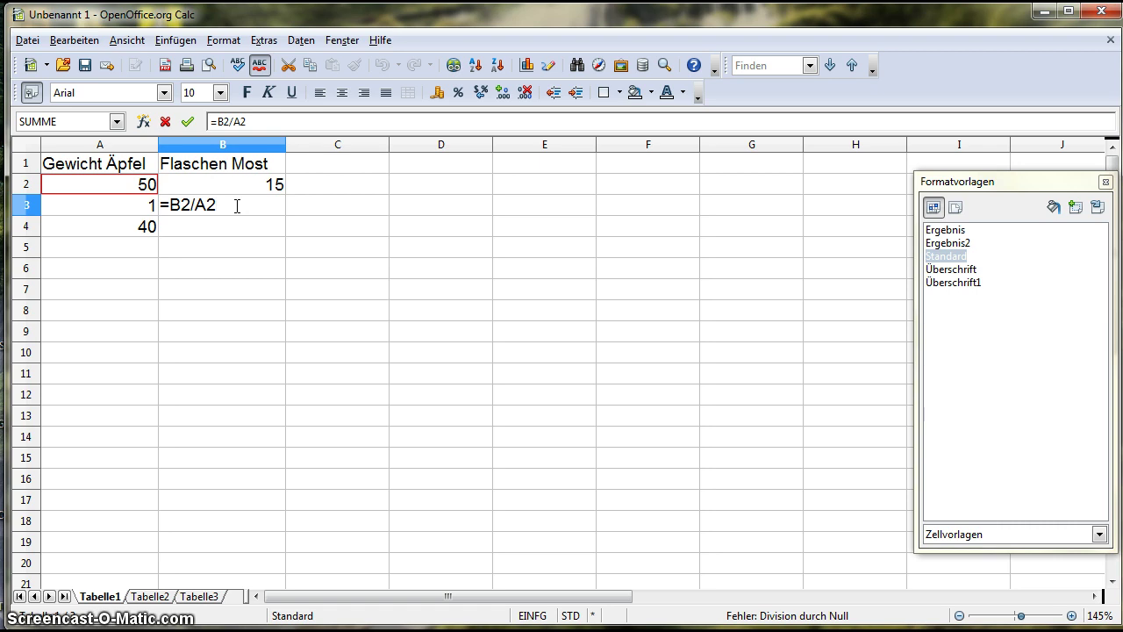
pyautogui.press('Return')
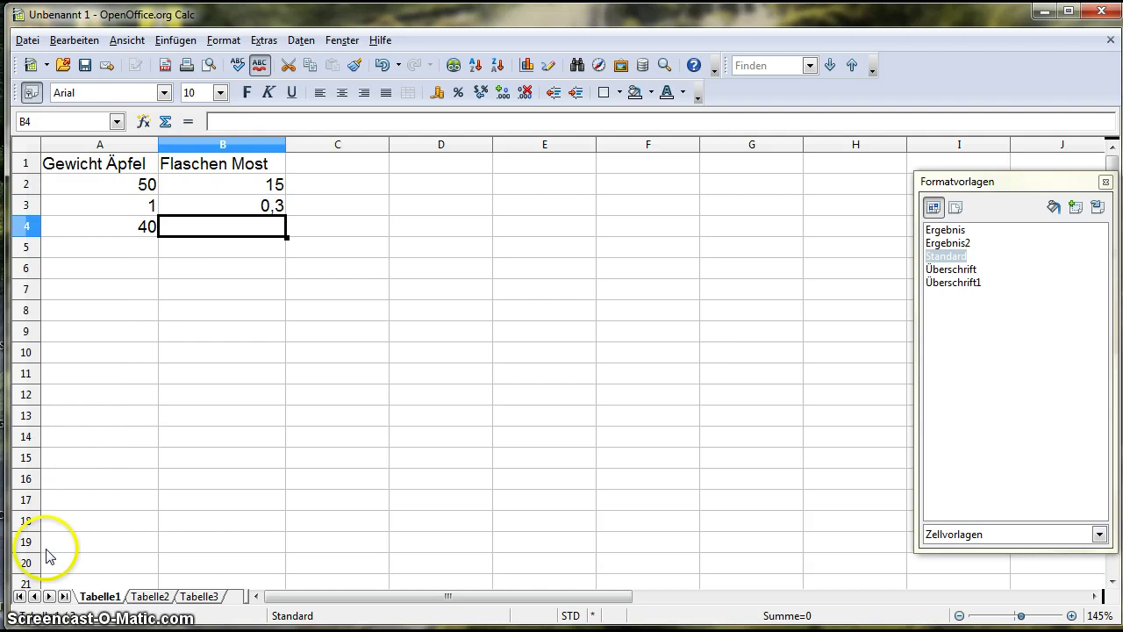
pyautogui.click(236, 239)
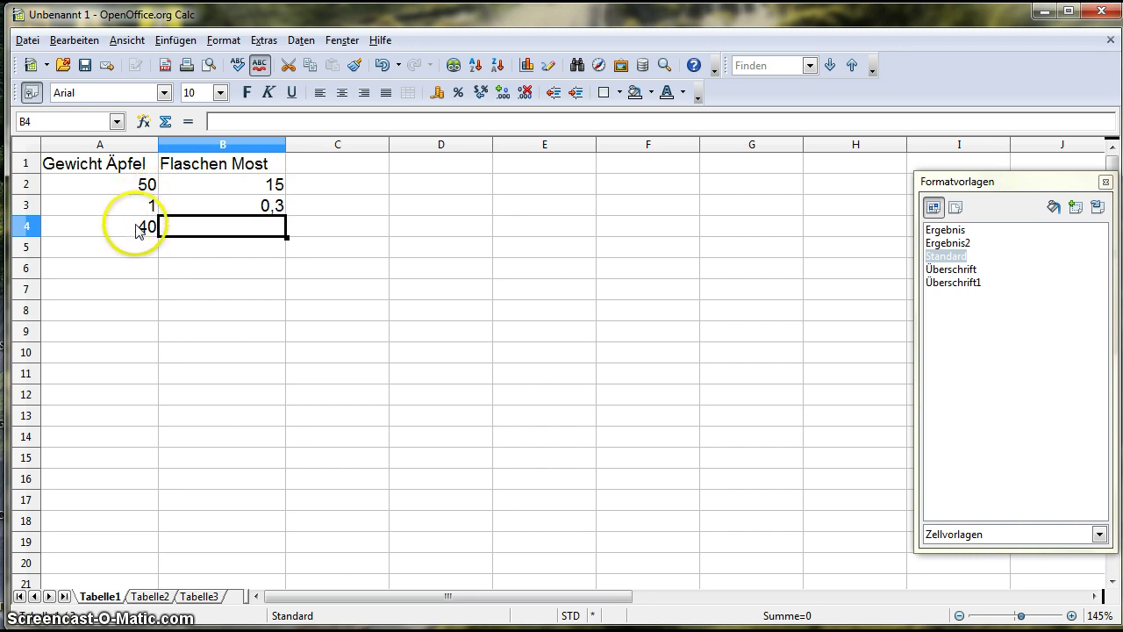
# Enter the formula =B3*A4 in cell B4 to calculate the bottles of cider for the apple weight in A4.
pyautogui.doubleClick(272, 229)
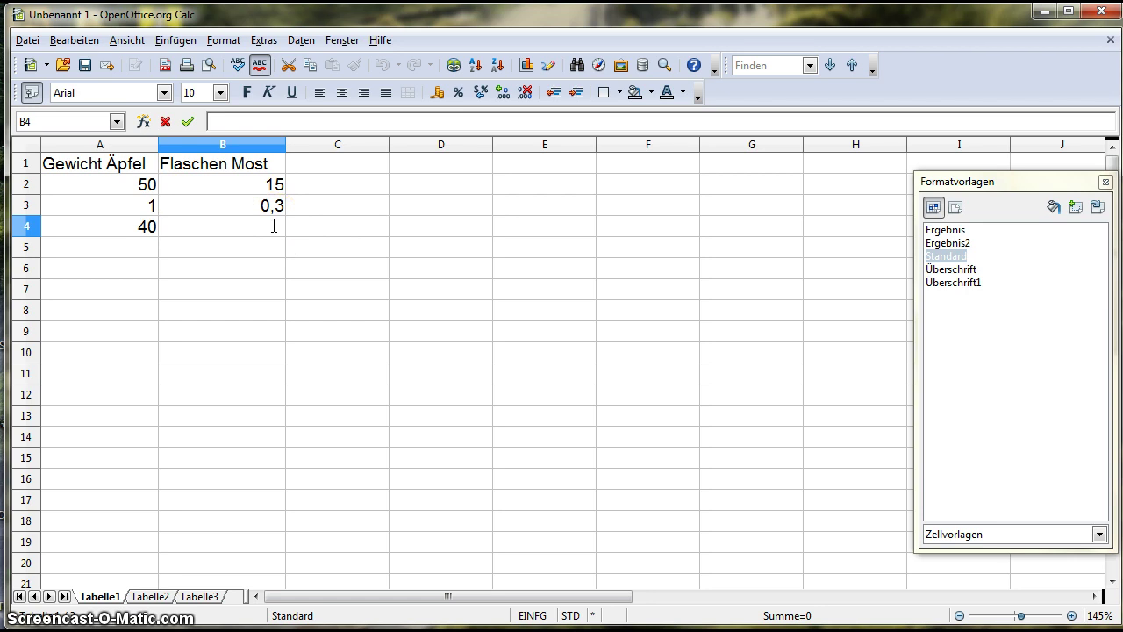
pyautogui.write('=')
pyautogui.click(266, 210)
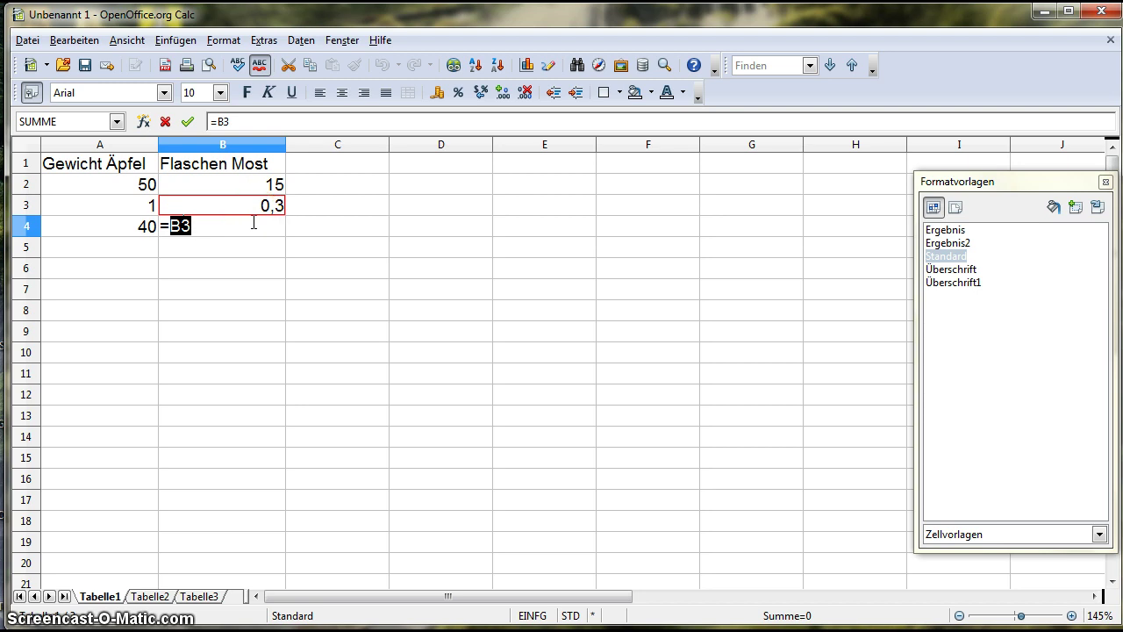
pyautogui.write('*')
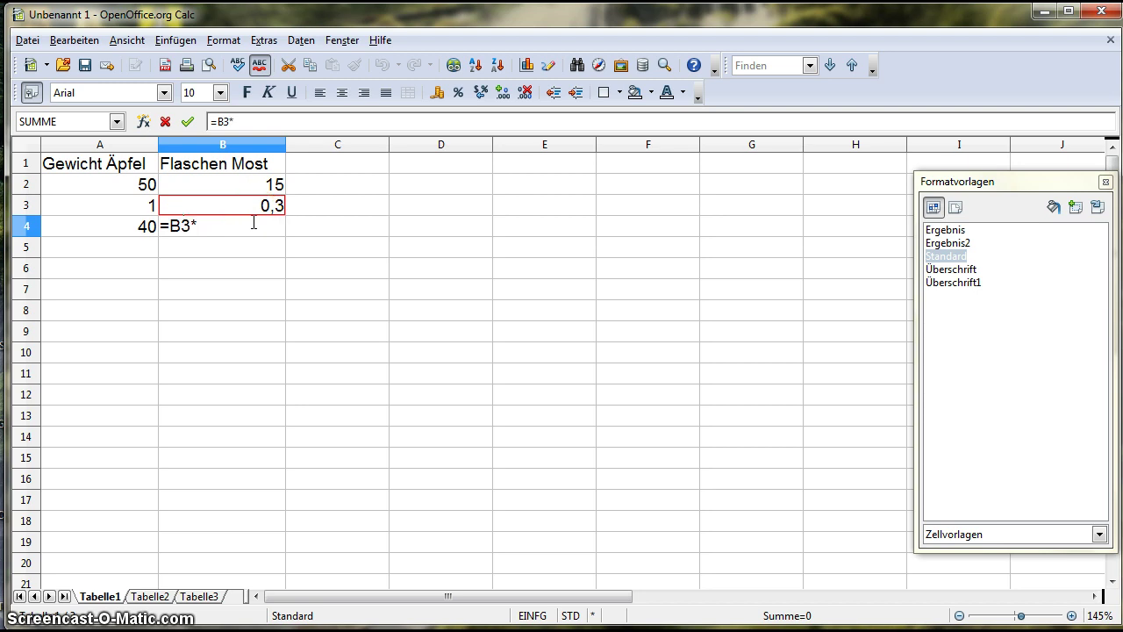
pyautogui.click(143, 239)
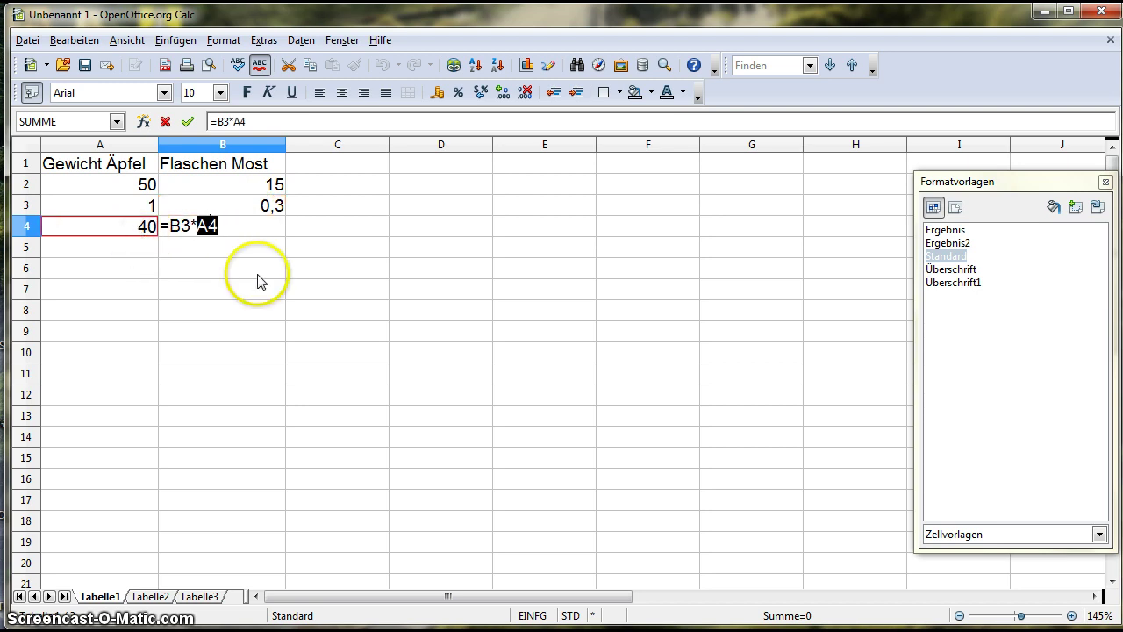
pyautogui.press('Return')
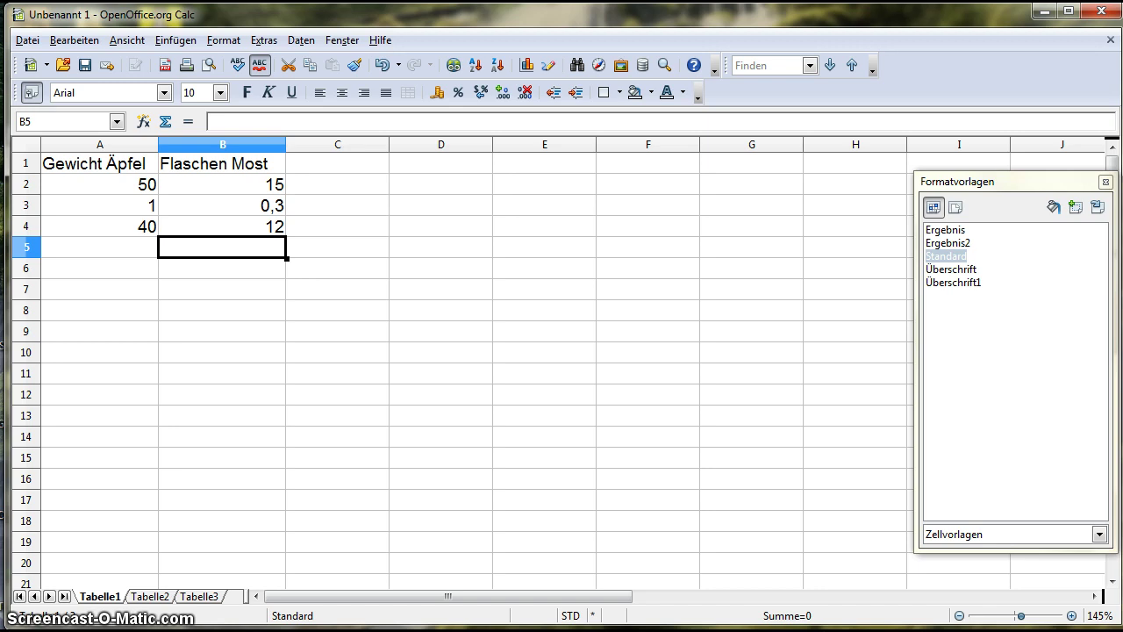
# Change the number of bottles in cell B2 to 18 and check the formula cell B4.
pyautogui.click(272, 230)
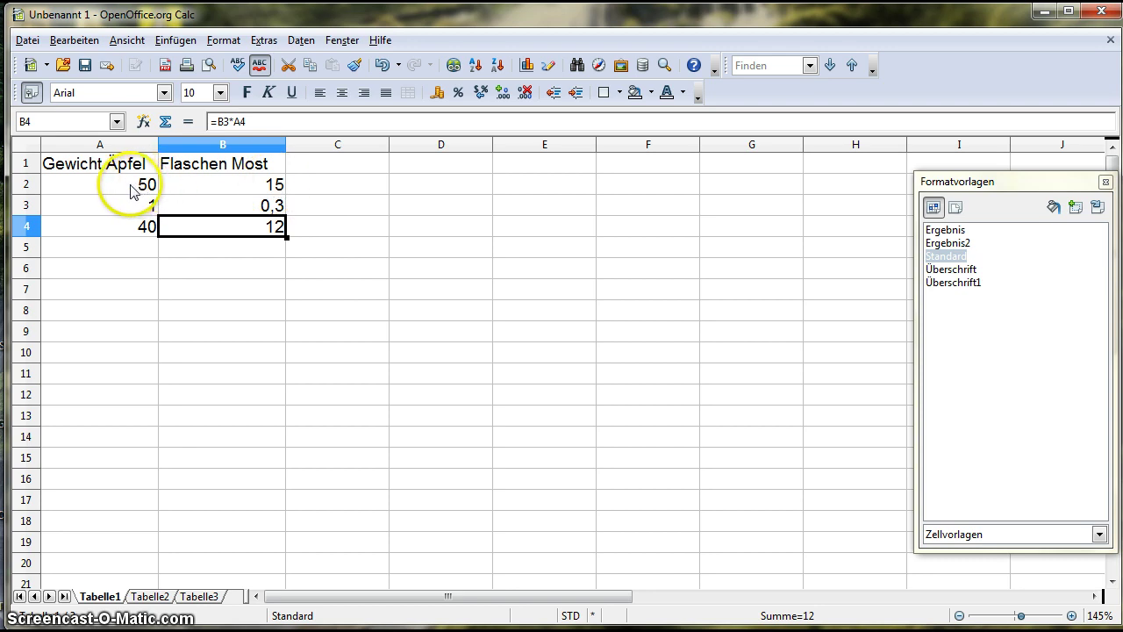
pyautogui.click(278, 185)
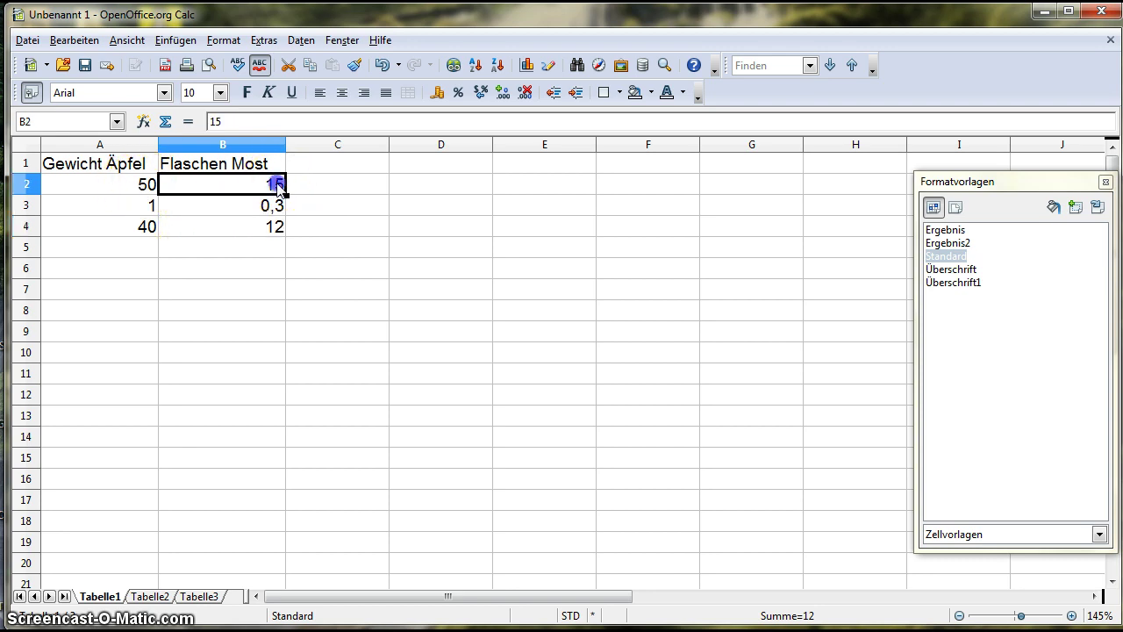
pyautogui.click(239, 123)
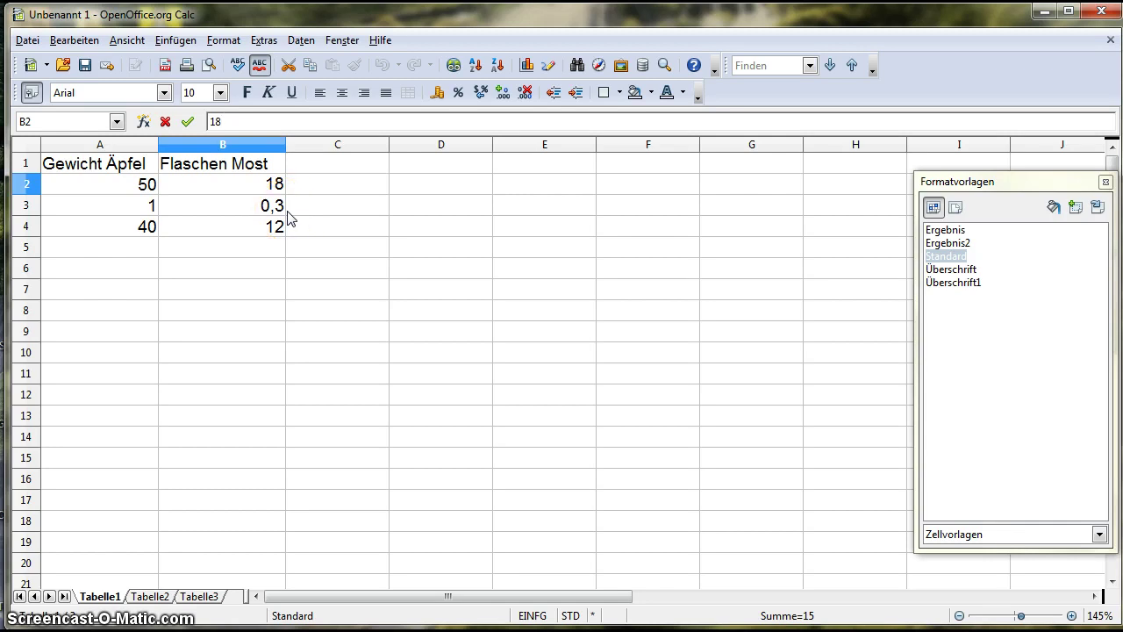
pyautogui.press('Return')
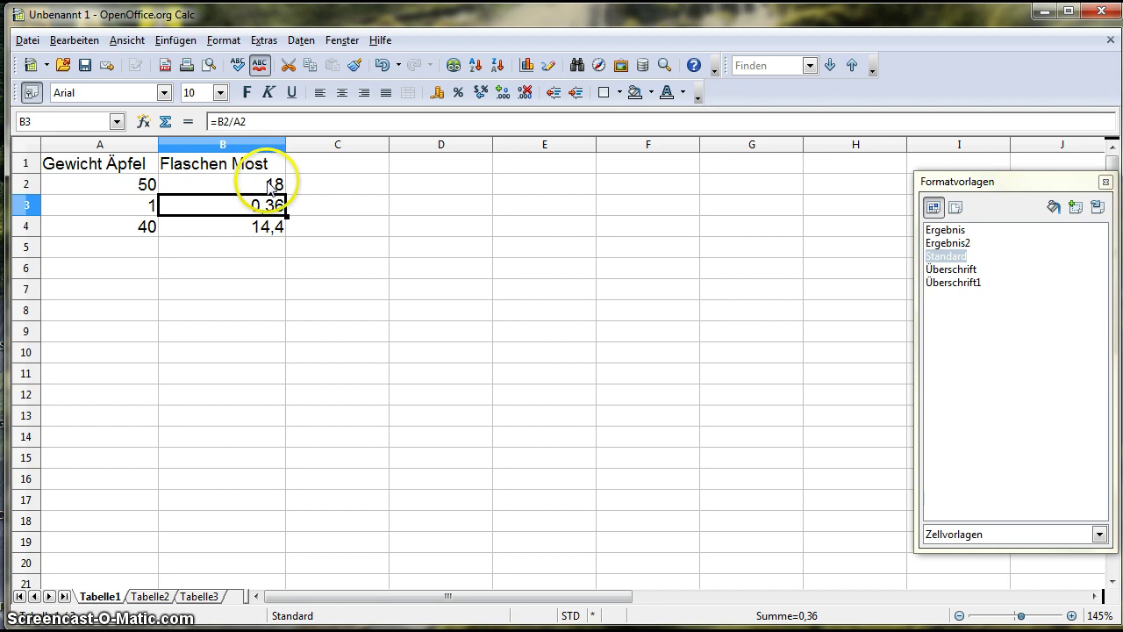
pyautogui.click(244, 228)
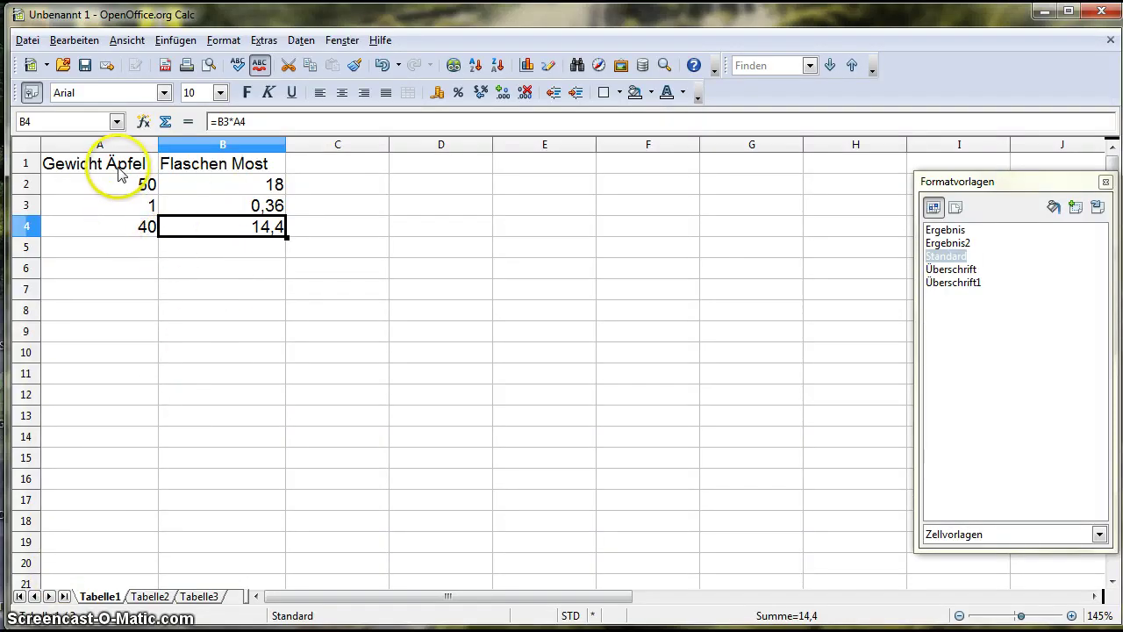
# Delete all contents of the heading cells A1:B1, keeping the Alles löschen option.
pyautogui.moveTo(115, 172); pyautogui.dragTo(243, 164)
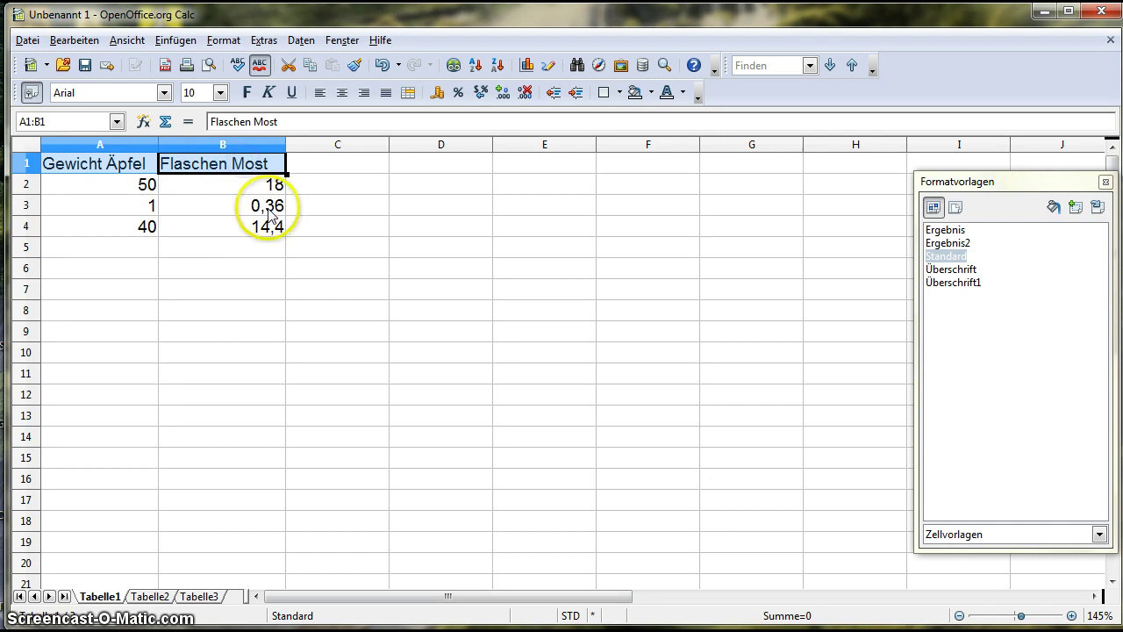
pyautogui.press('BackSpace')
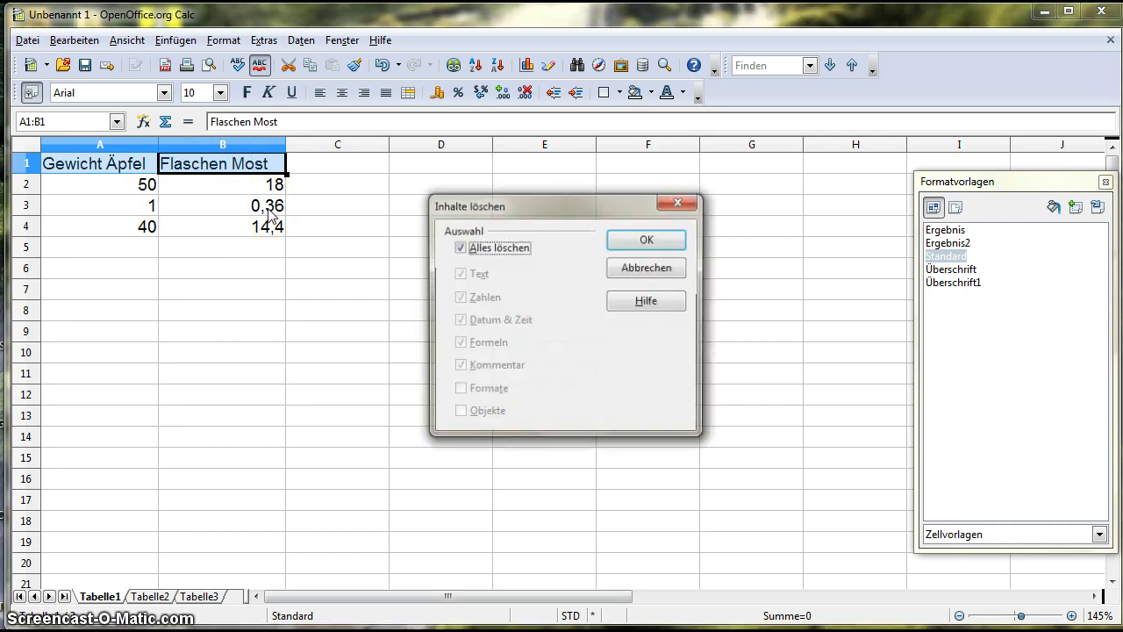
pyautogui.click(622, 244)
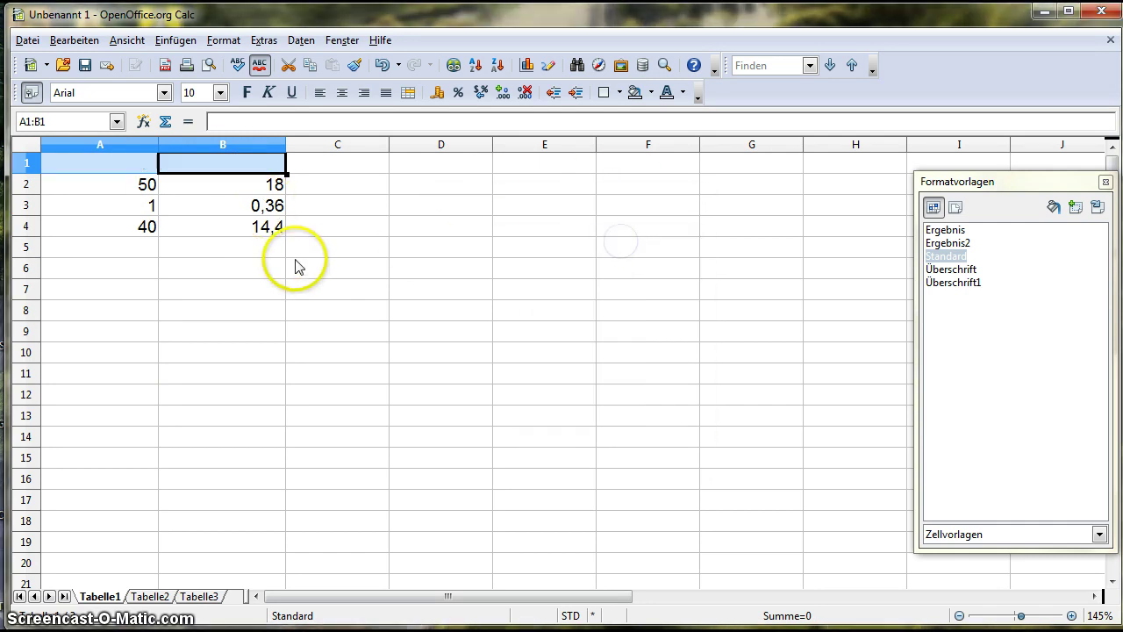
pyautogui.click(327, 271)
# Give the input cells A2, B2 and A4 a bright green background colour.
pyautogui.click(116, 184)
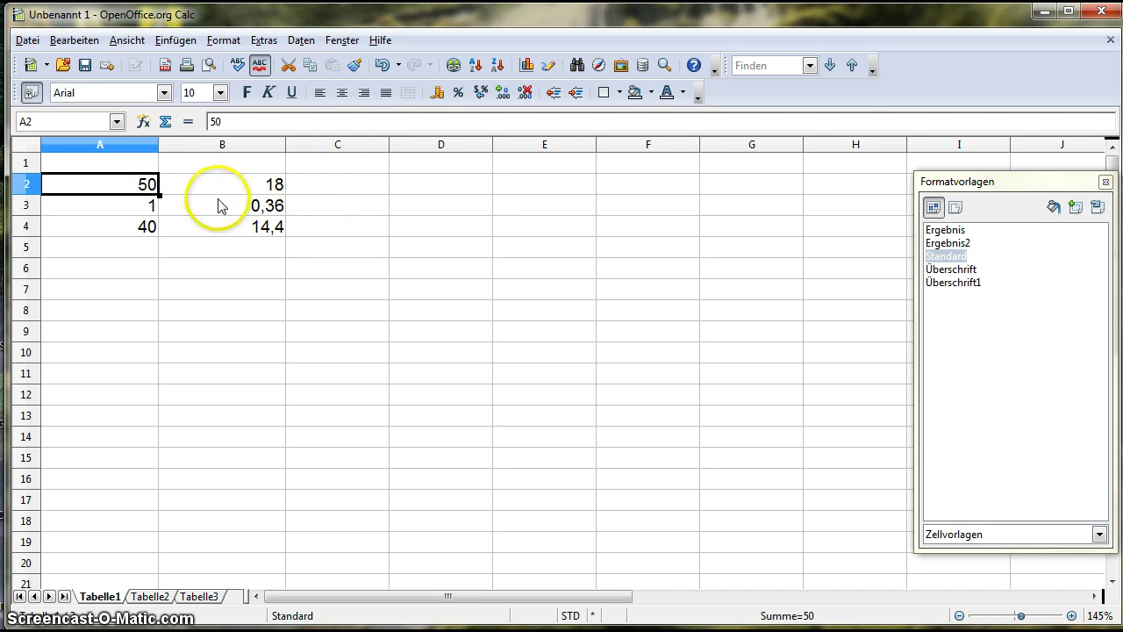
pyautogui.click(618, 94)
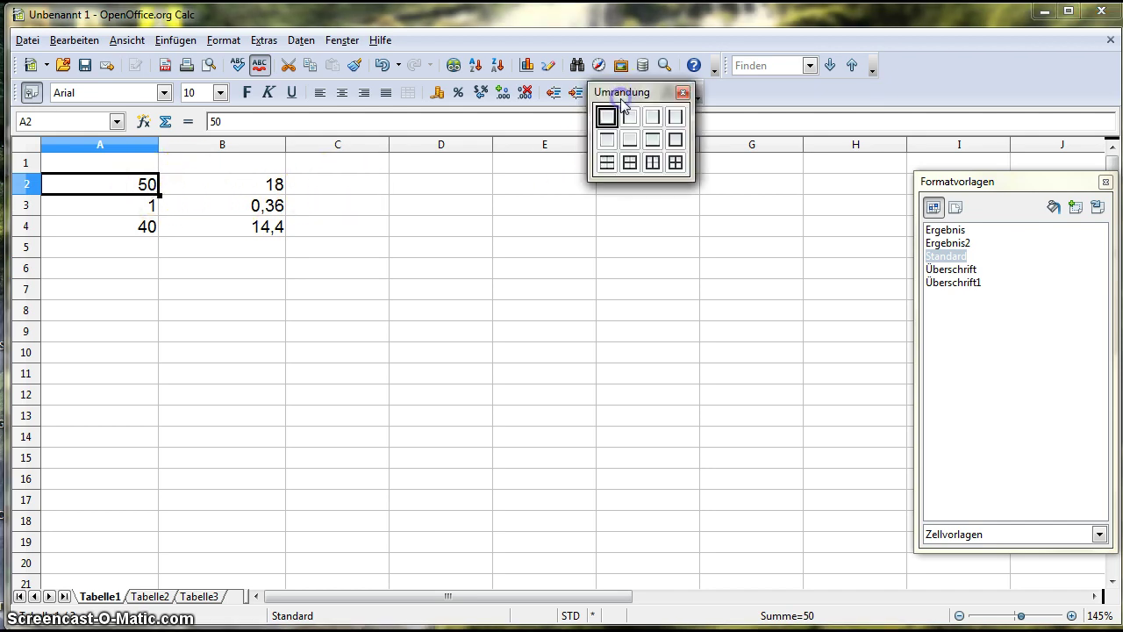
pyautogui.click(674, 104)
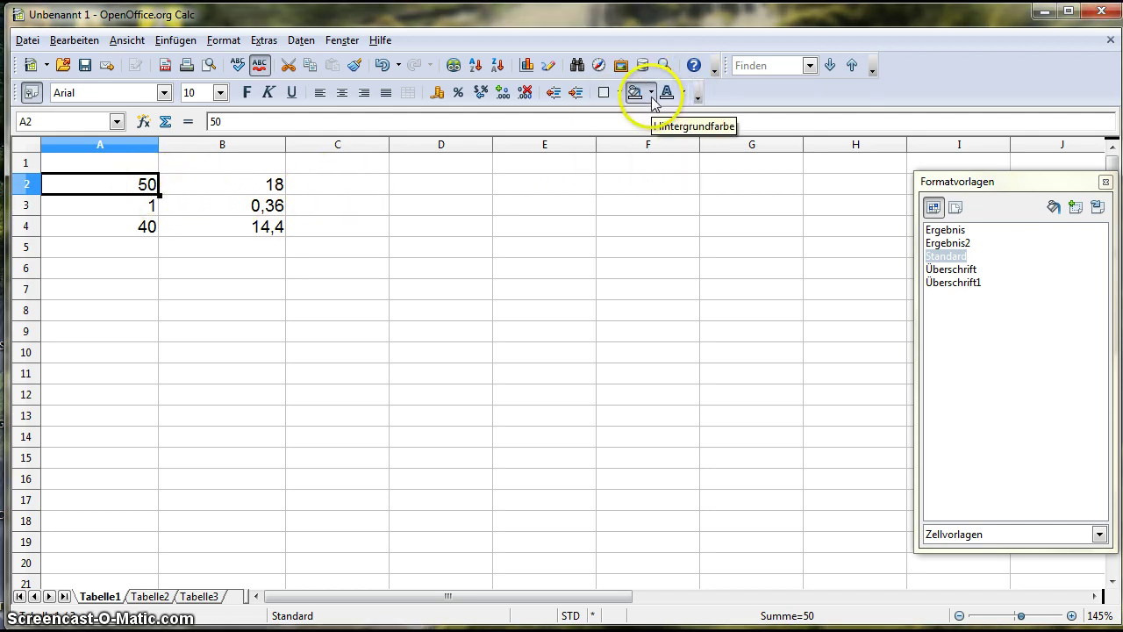
pyautogui.click(652, 93)
pyautogui.click(636, 146)
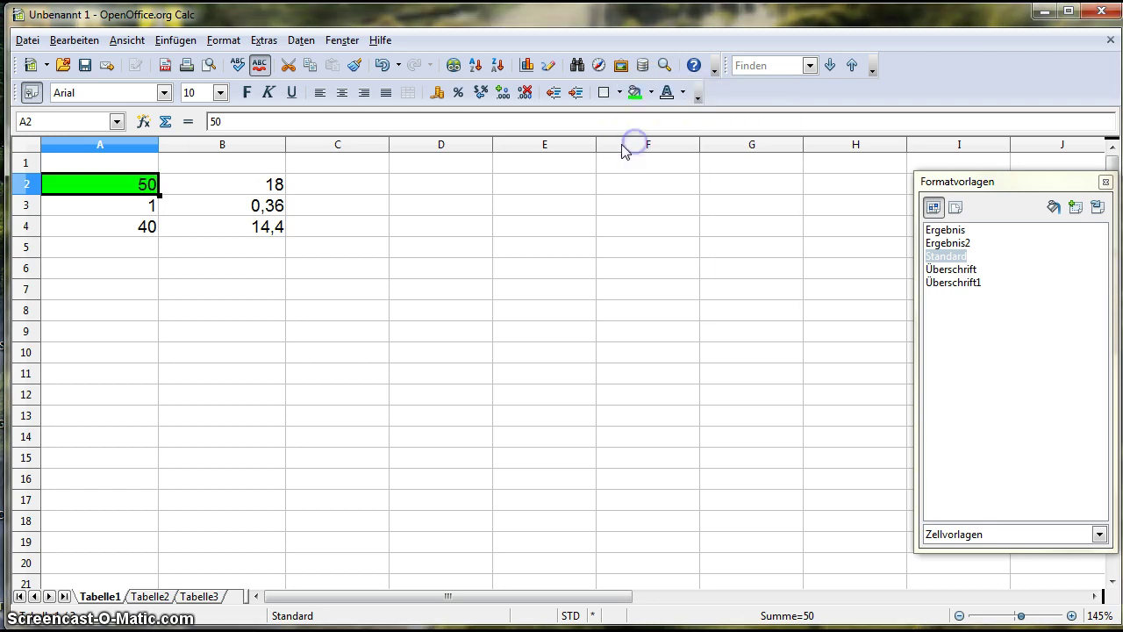
pyautogui.click(266, 186)
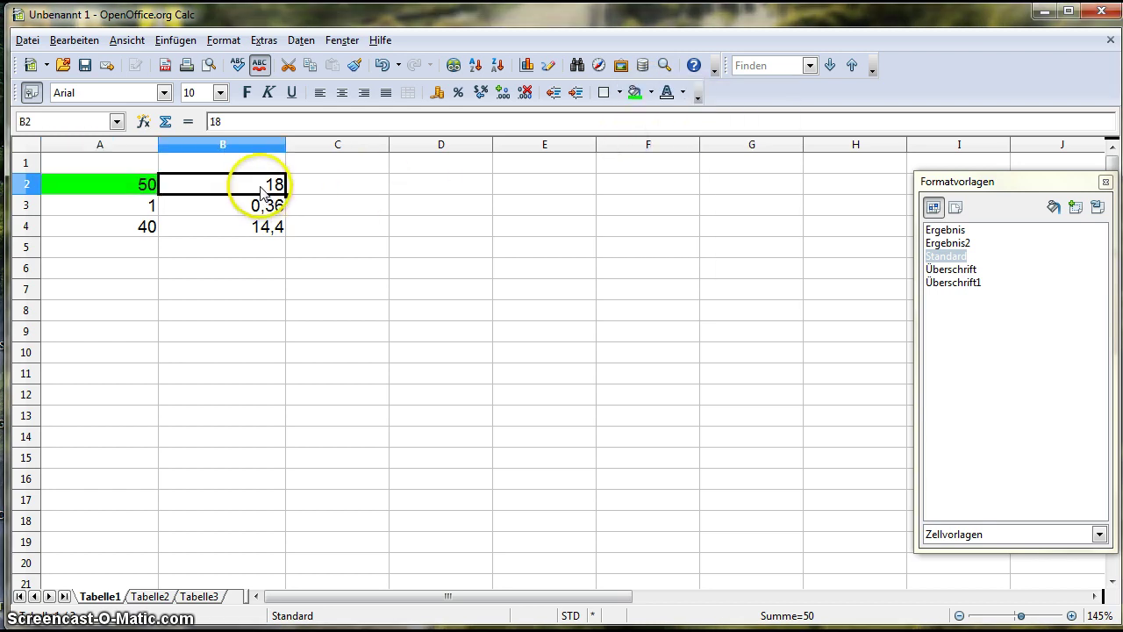
pyautogui.click(652, 93)
pyautogui.click(635, 145)
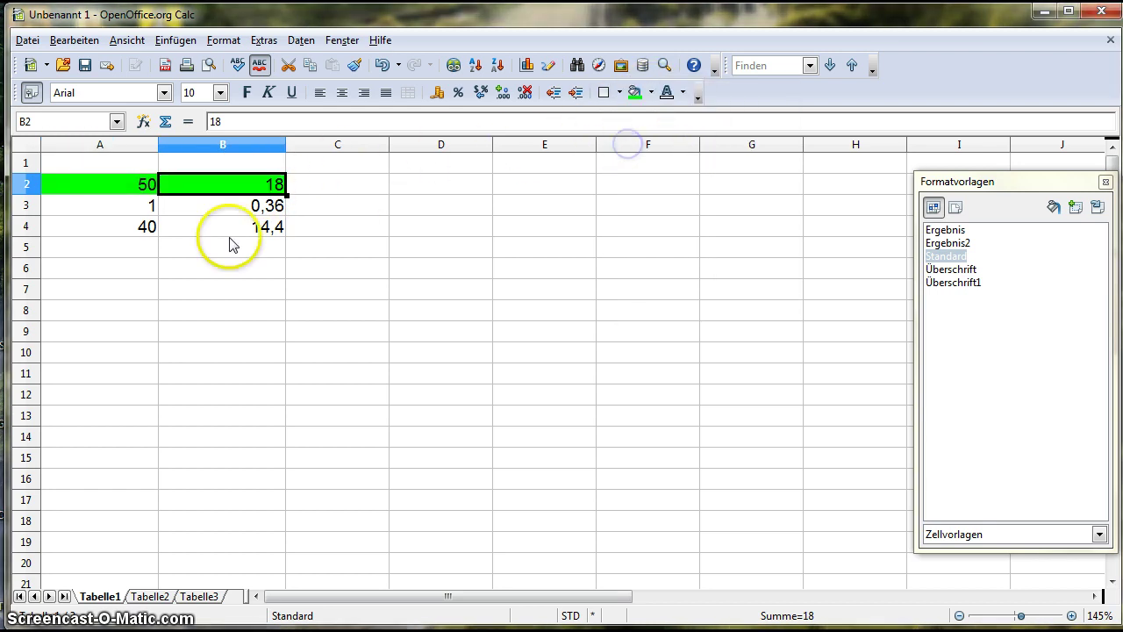
pyautogui.click(143, 226)
pyautogui.click(651, 93)
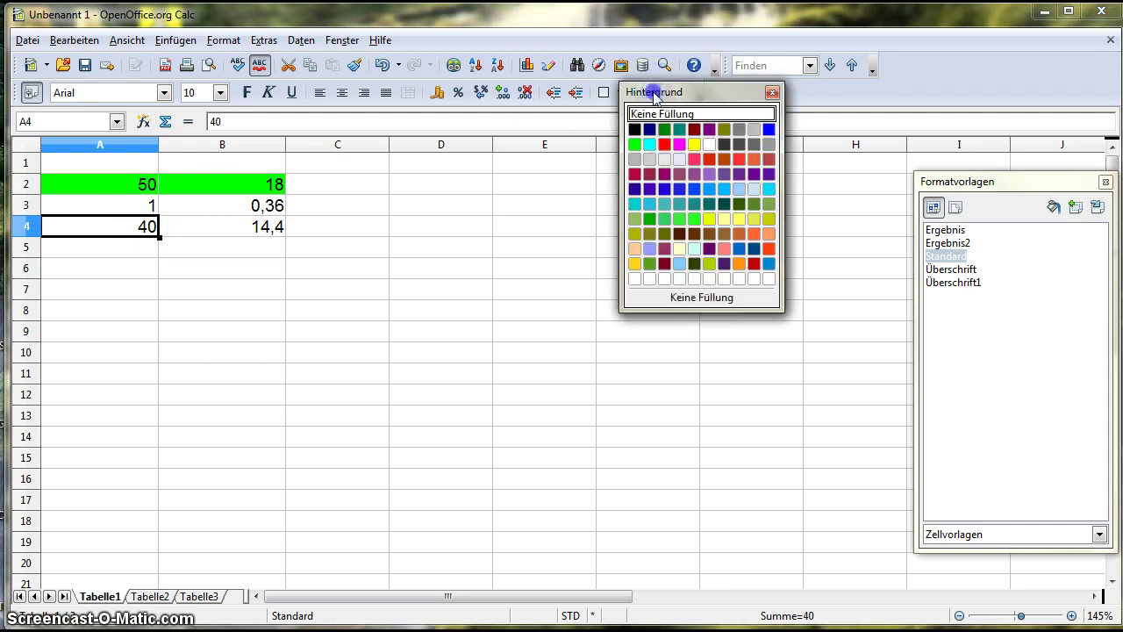
pyautogui.click(637, 145)
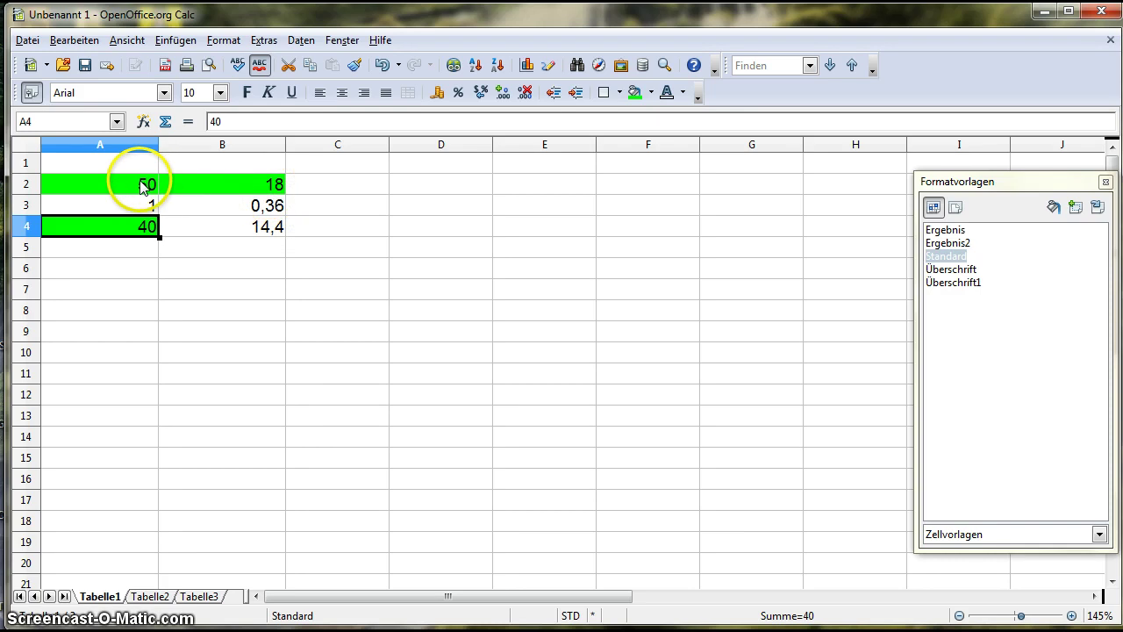
# Change the apple weight in cell A4 to 2500.
pyautogui.doubleClick(142, 225)
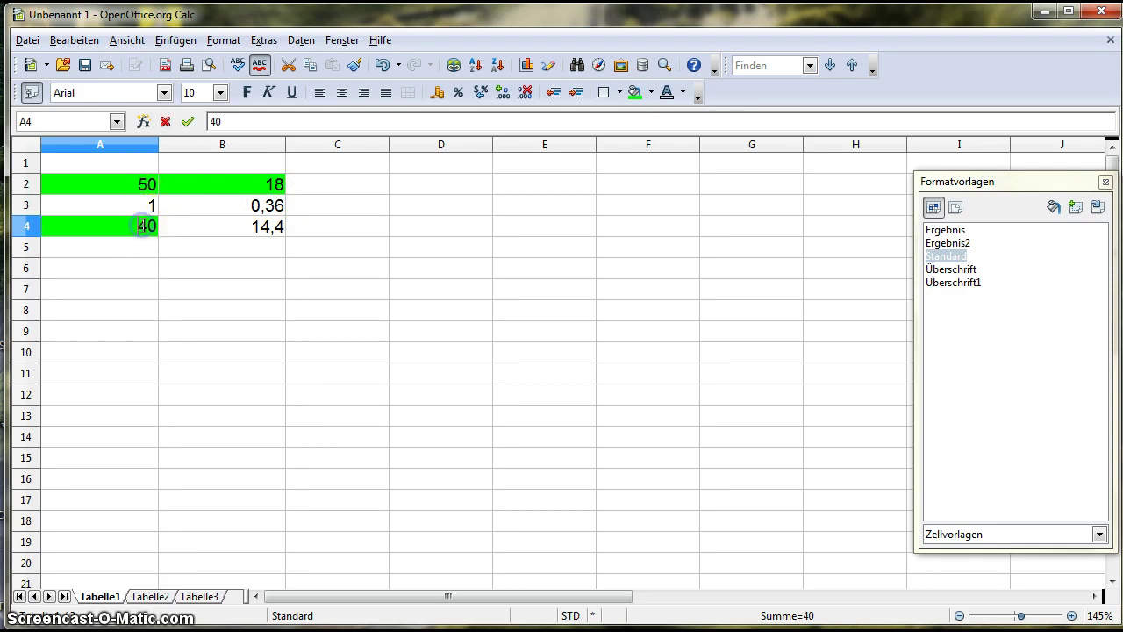
pyautogui.moveTo(139, 226); pyautogui.dragTo(162, 235)
pyautogui.write('2500')
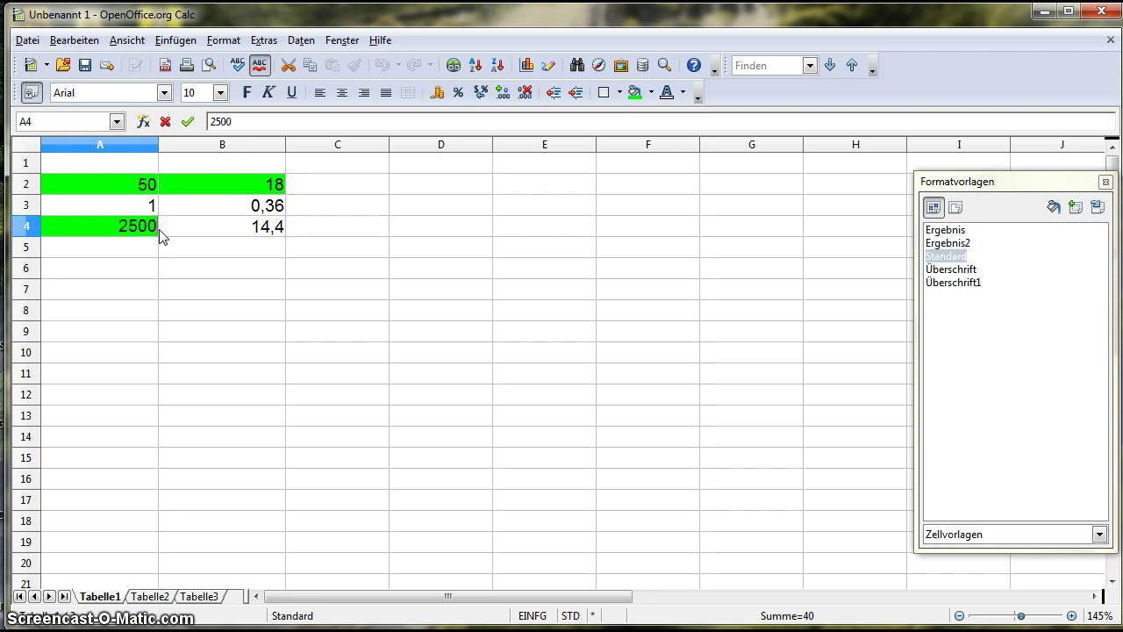
pyautogui.press('Return')
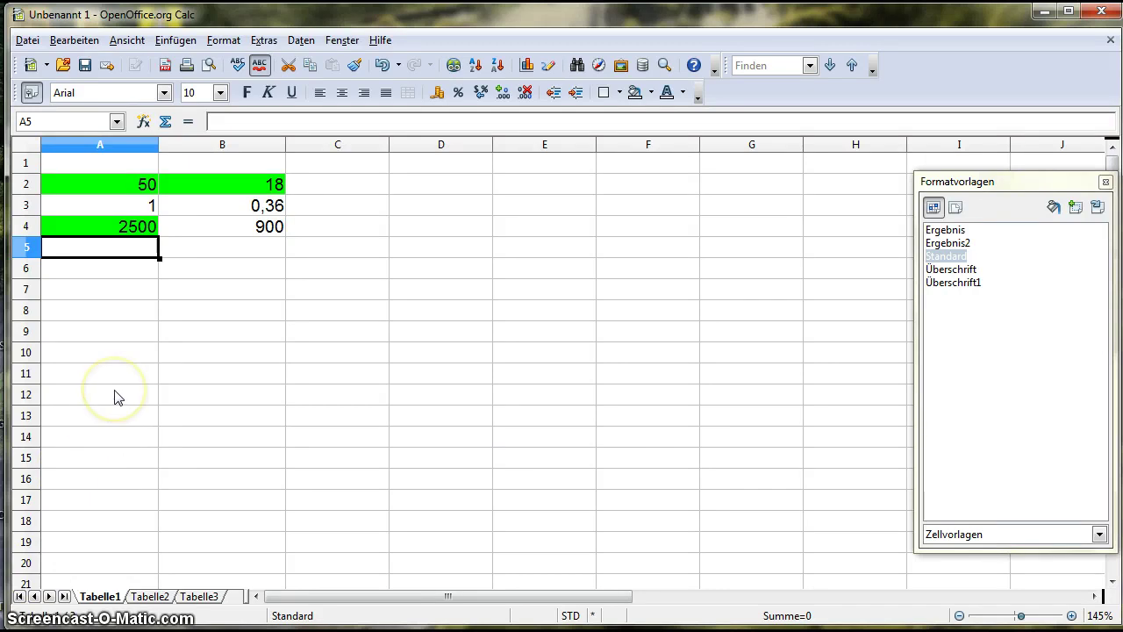
# Enter 6 in cell B5 and give that cell the same bright green background.
pyautogui.click(228, 251)
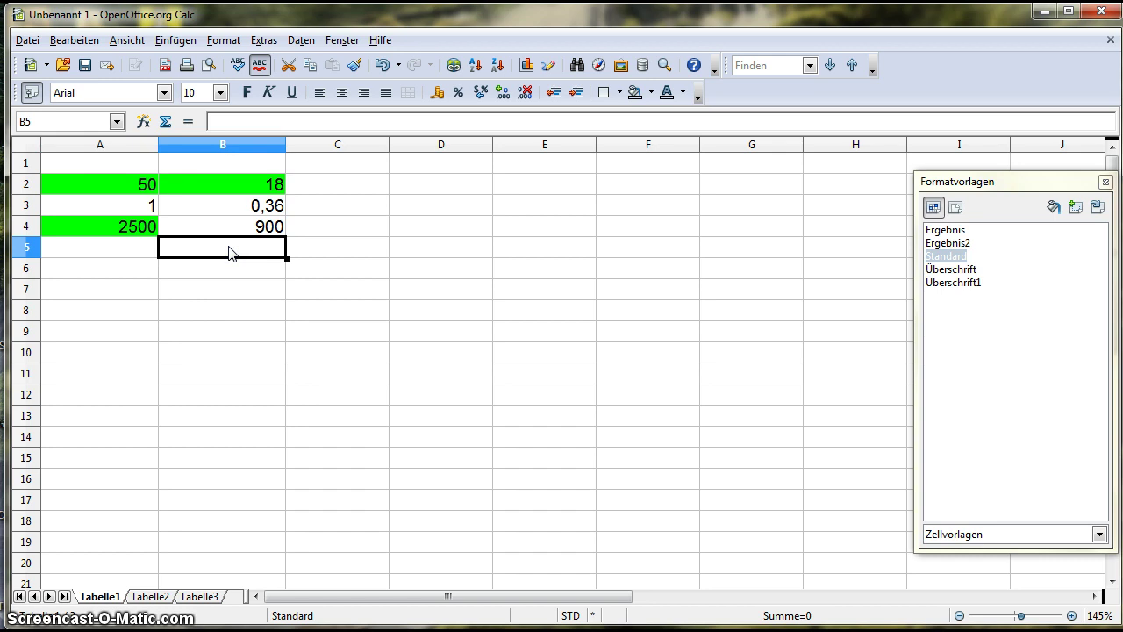
pyautogui.write('6')
pyautogui.press('Return')
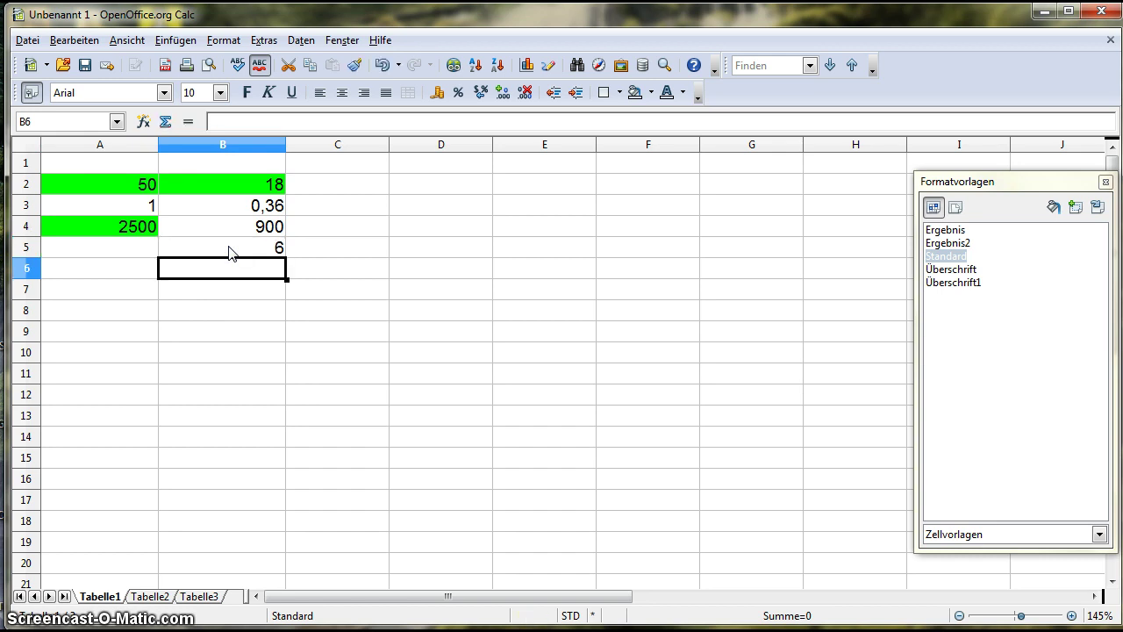
pyautogui.click(230, 252)
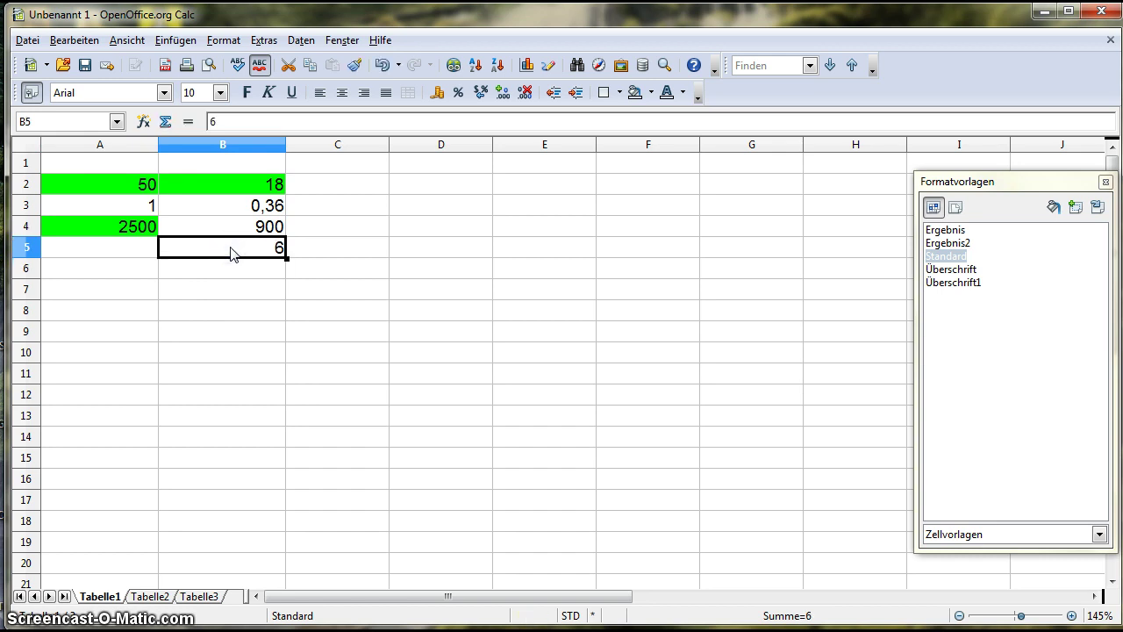
pyautogui.click(651, 94)
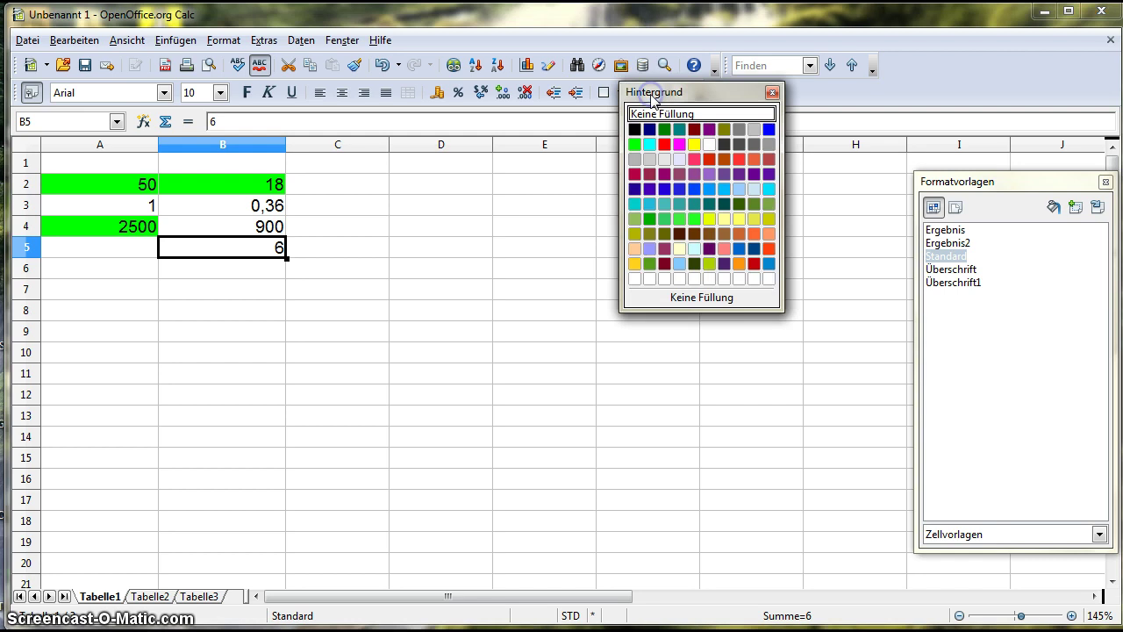
pyautogui.click(635, 143)
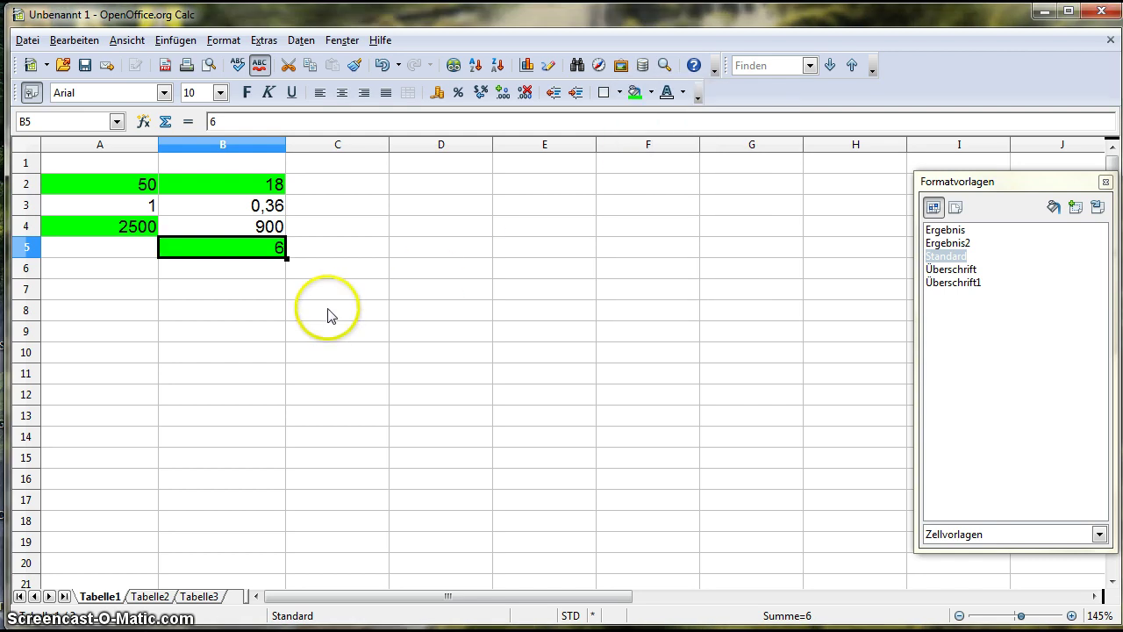
# Examine the formulas in cells B3 and B4 and the entry in B5, and select the empty cell A5.
pyautogui.click(137, 252)
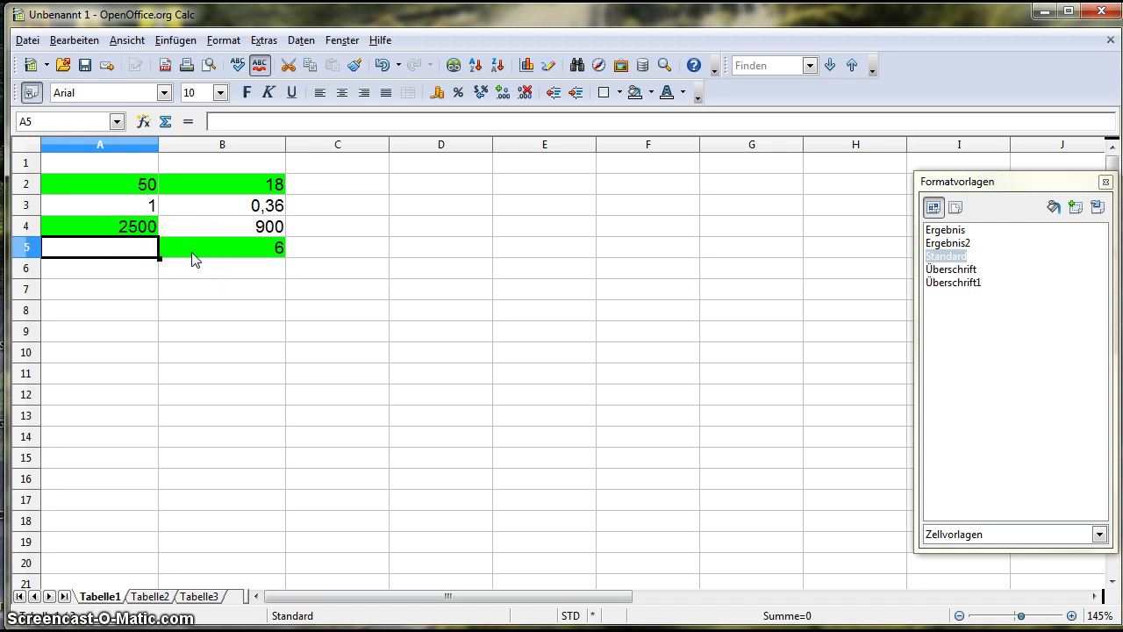
pyautogui.click(154, 248)
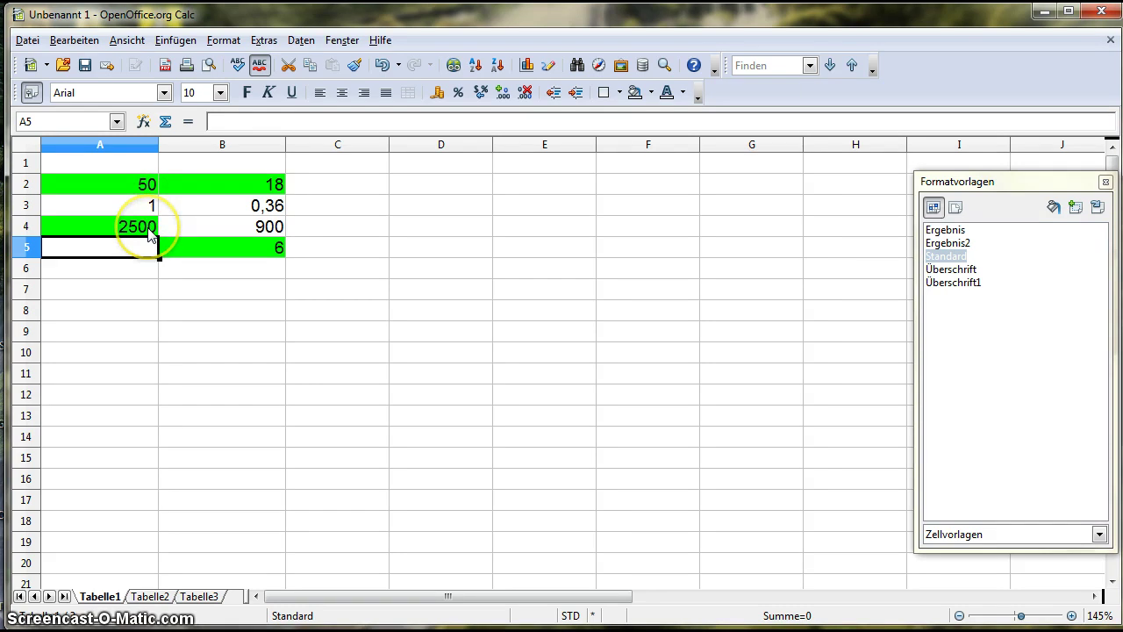
pyautogui.click(272, 211)
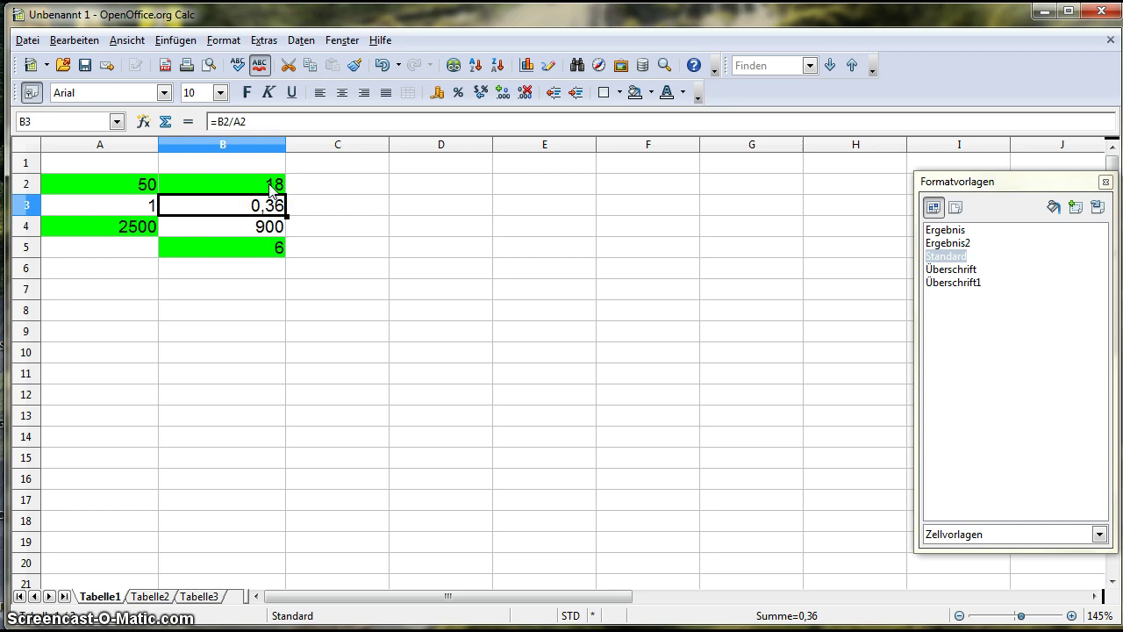
pyautogui.click(244, 224)
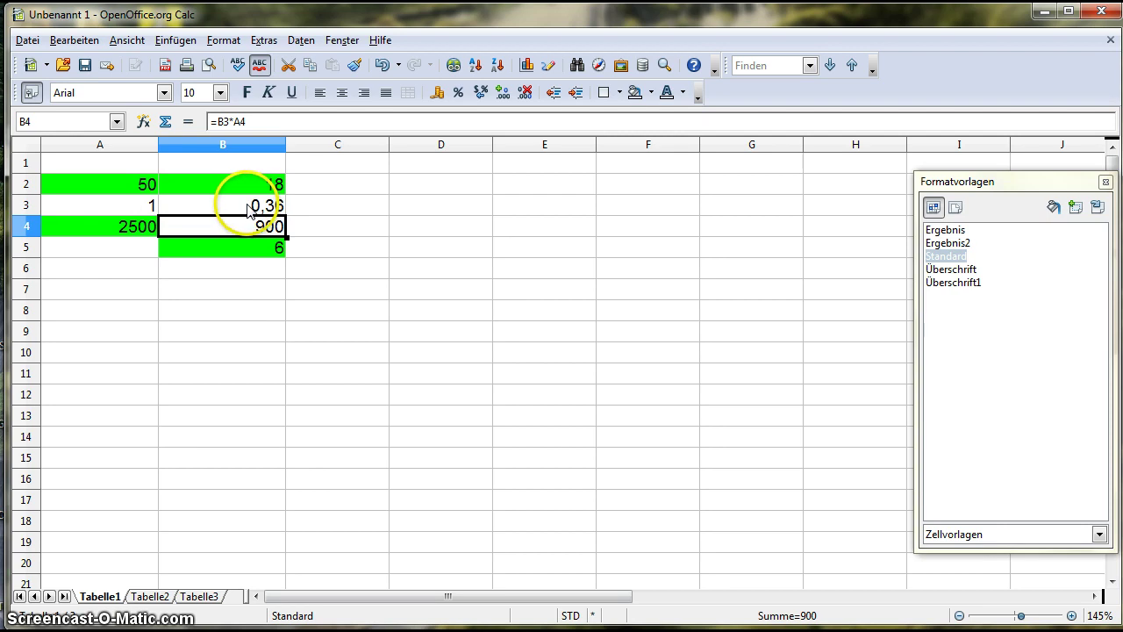
pyautogui.click(246, 251)
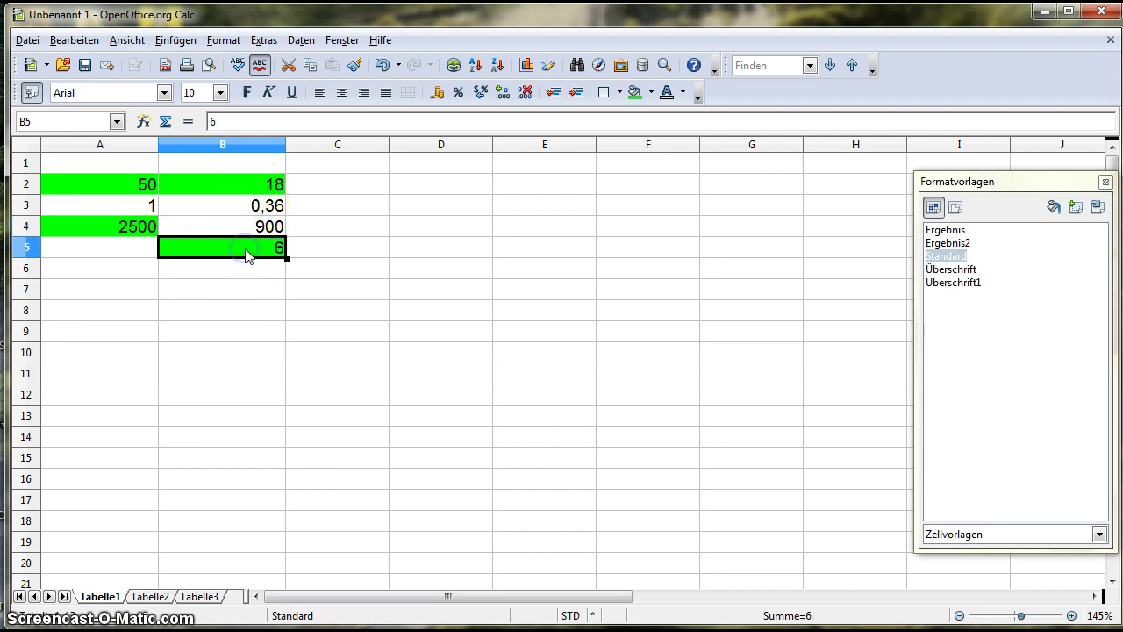
pyautogui.click(133, 255)
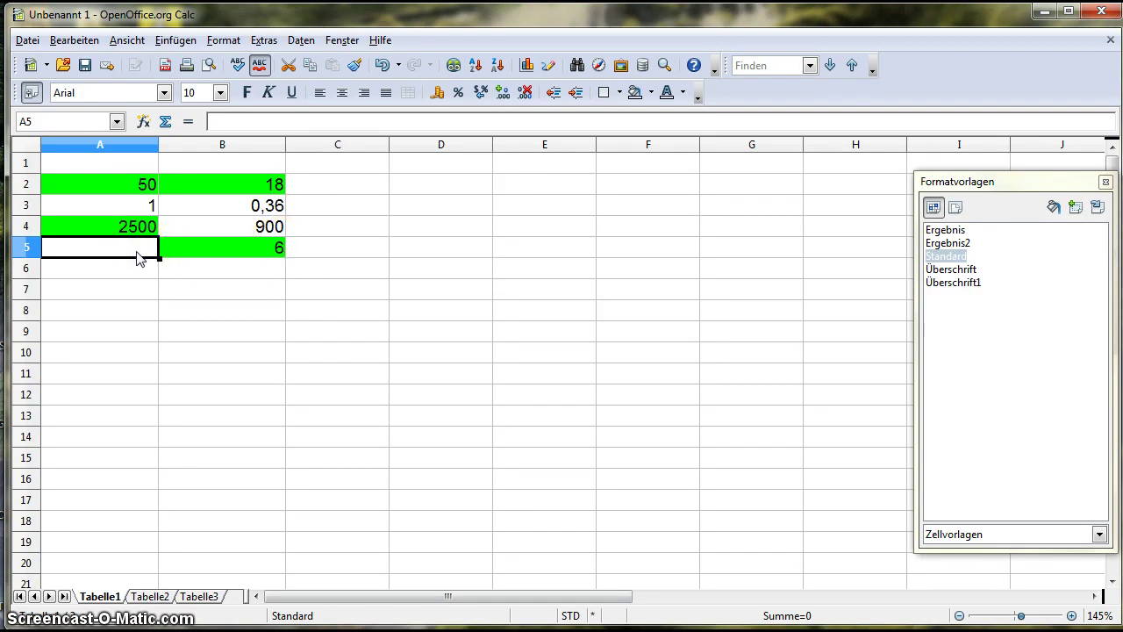
# Enter the formula =A2/B2*B5 in cell A5 to calculate the apple weight needed for the bottle count in B5.
pyautogui.write('=')
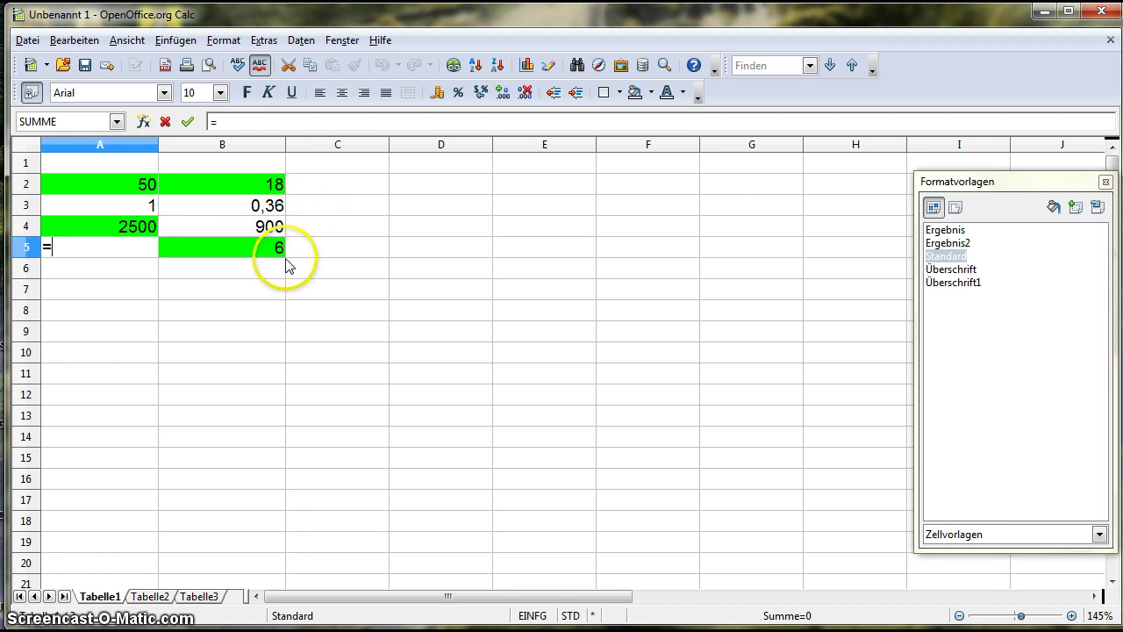
pyautogui.click(134, 188)
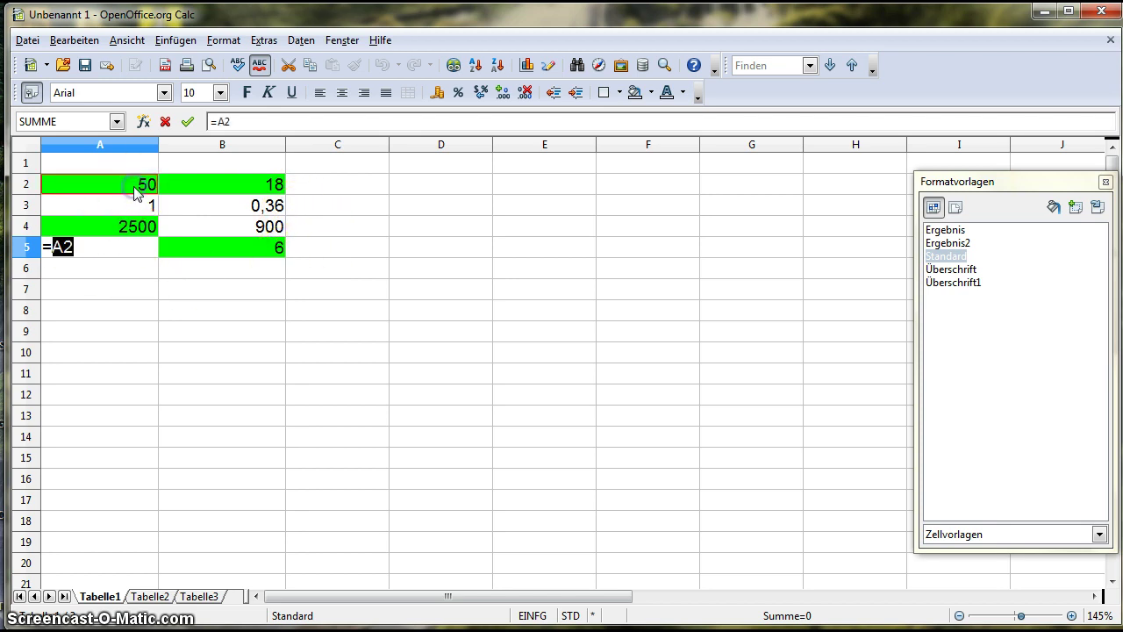
pyautogui.click(91, 249)
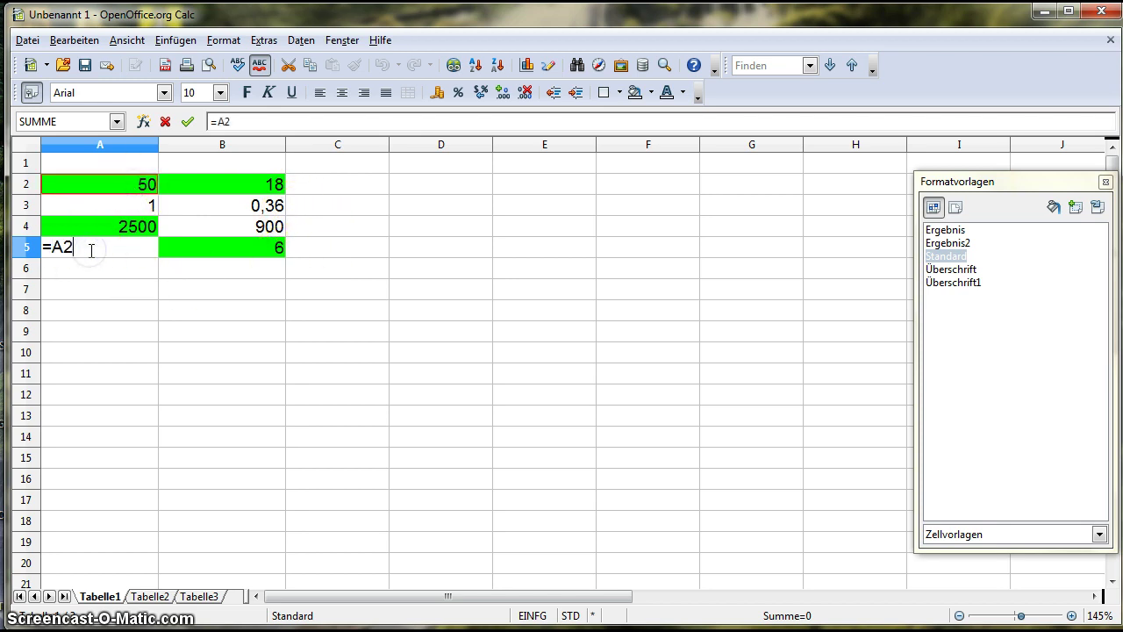
pyautogui.write('/18')
pyautogui.press('BackSpace')
pyautogui.press('BackSpace')
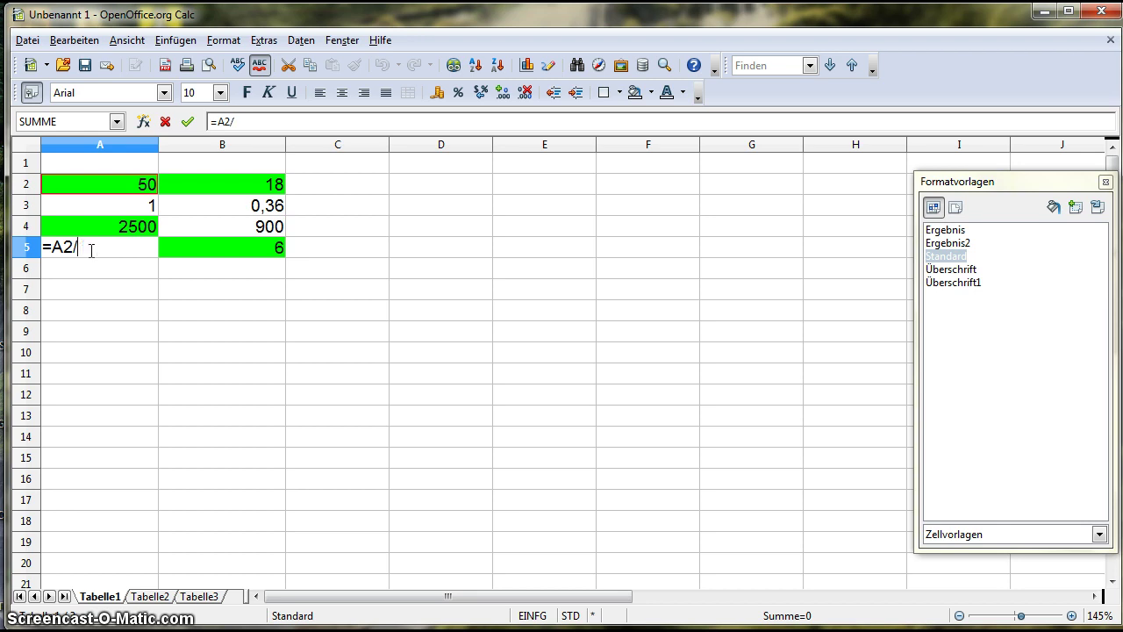
pyautogui.click(245, 186)
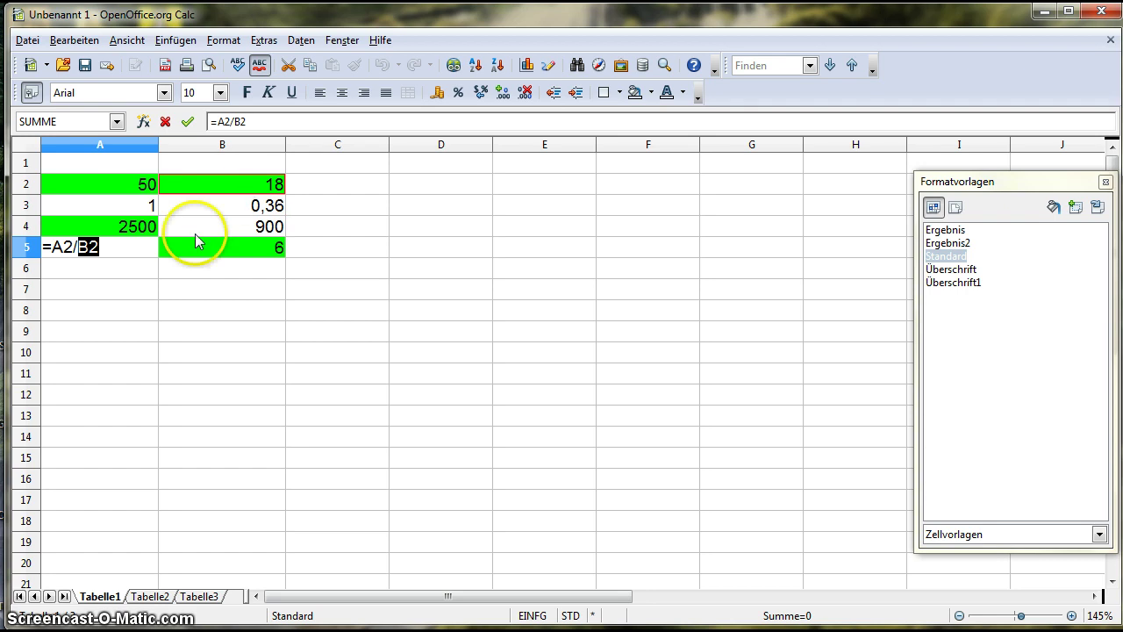
pyautogui.click(144, 251)
pyautogui.write('*')
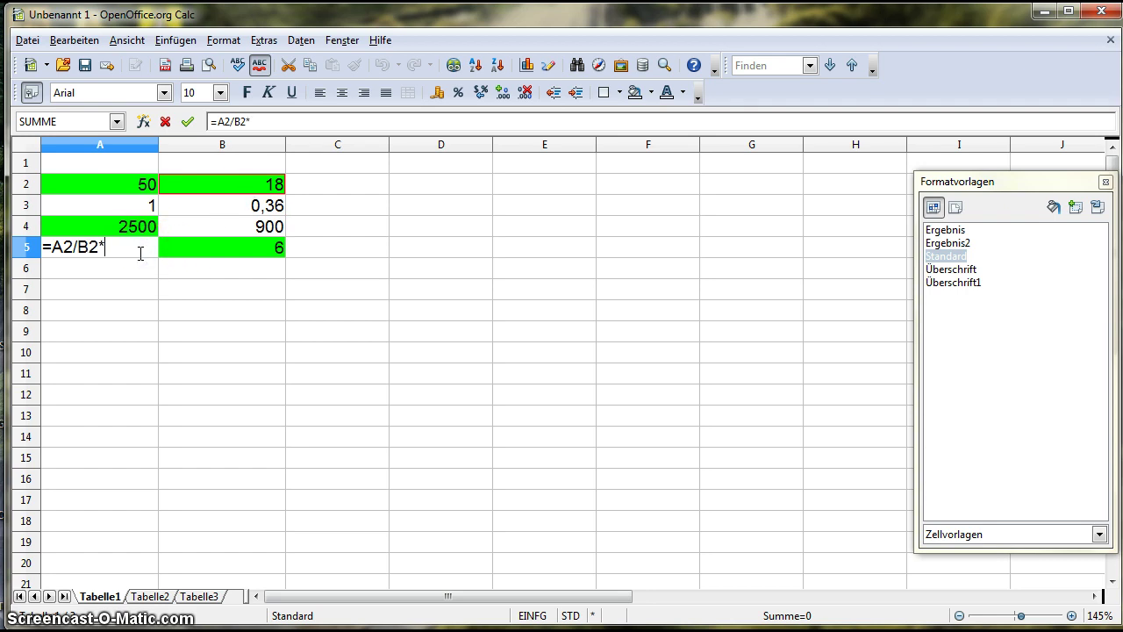
pyautogui.click(239, 252)
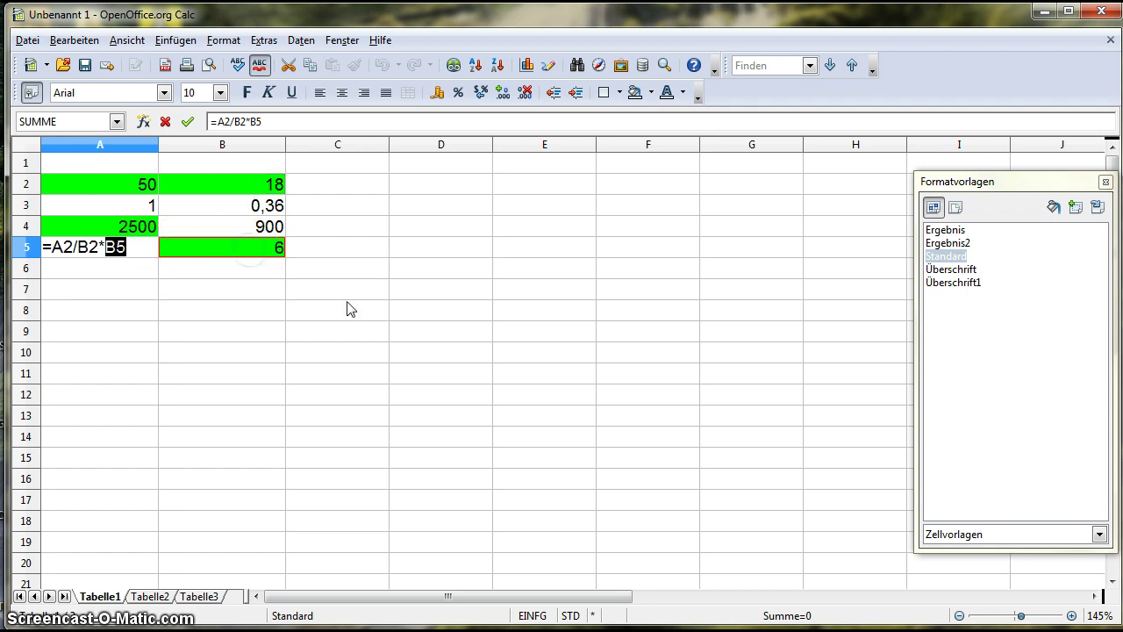
pyautogui.press('Return')
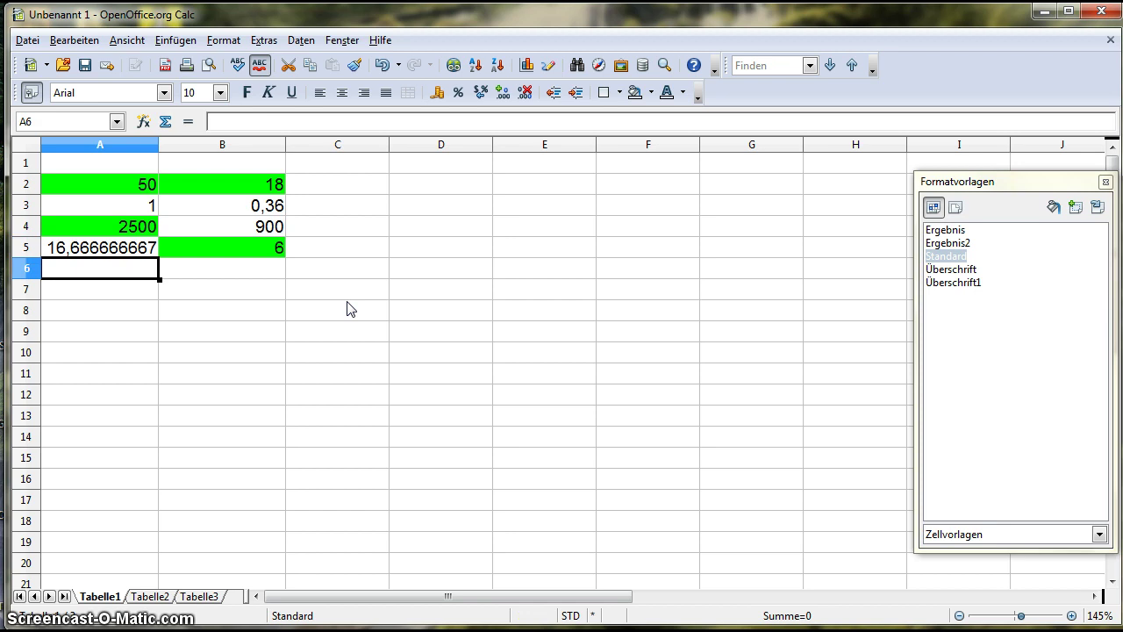
# Change the bottle count in cell B2 to 15 and check the entry in B5 and the formula in A5.
pyautogui.click(275, 188)
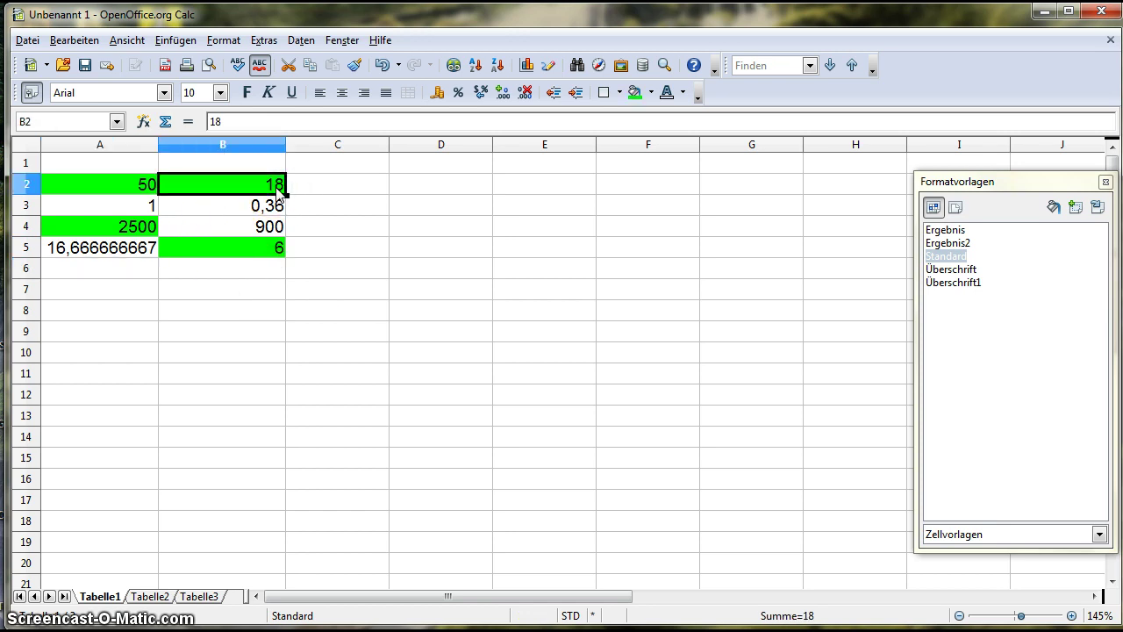
pyautogui.write('15')
pyautogui.press('Return')
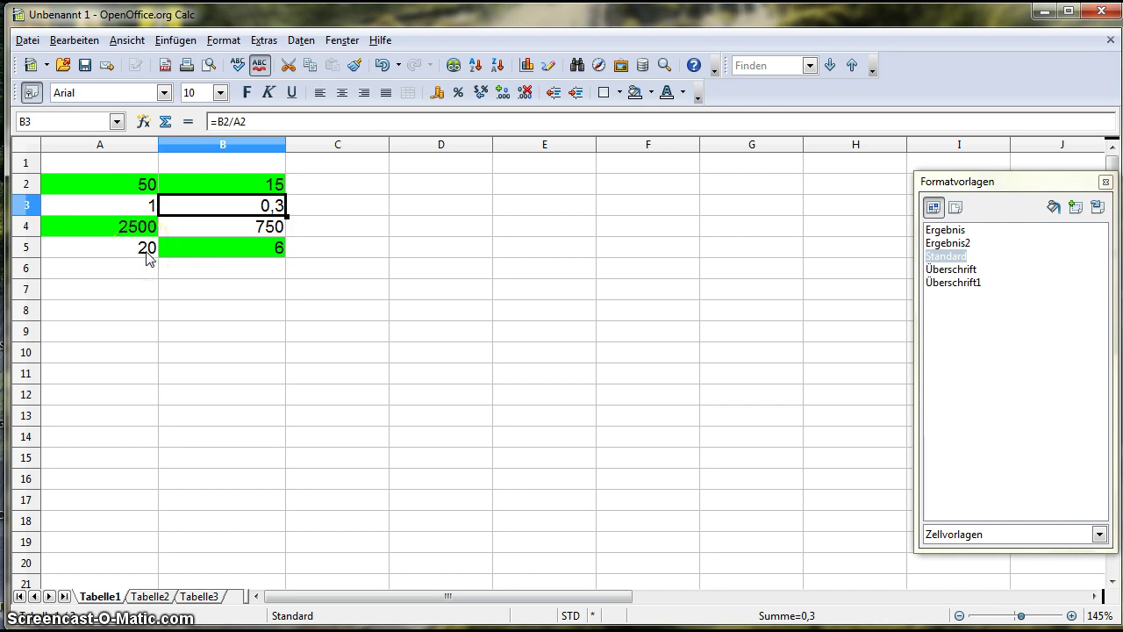
pyautogui.click(279, 250)
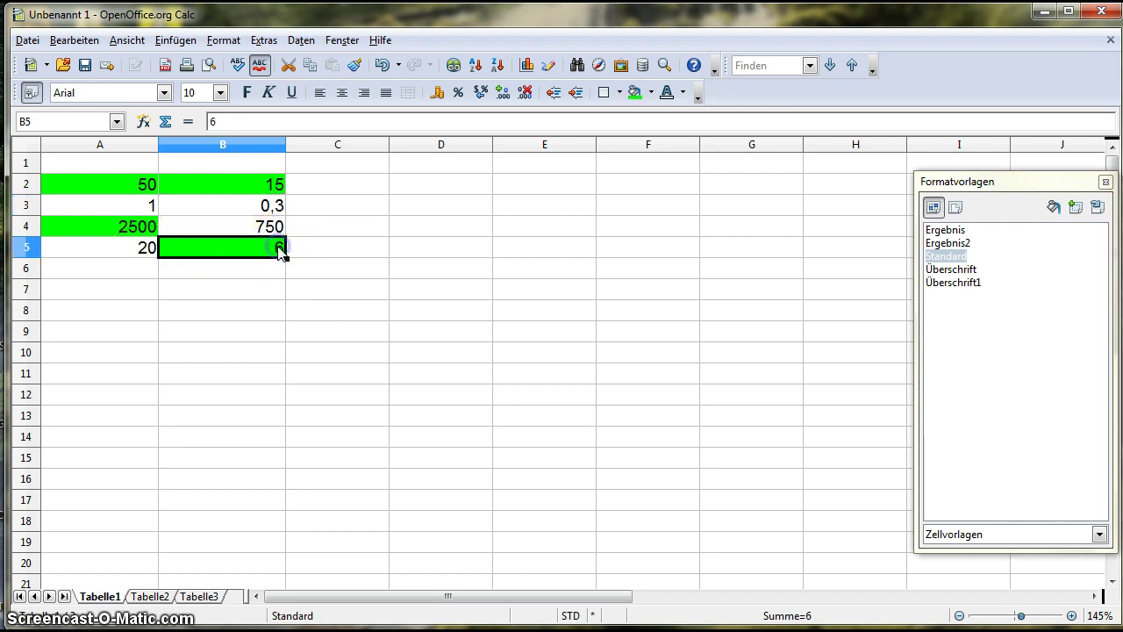
pyautogui.click(152, 250)
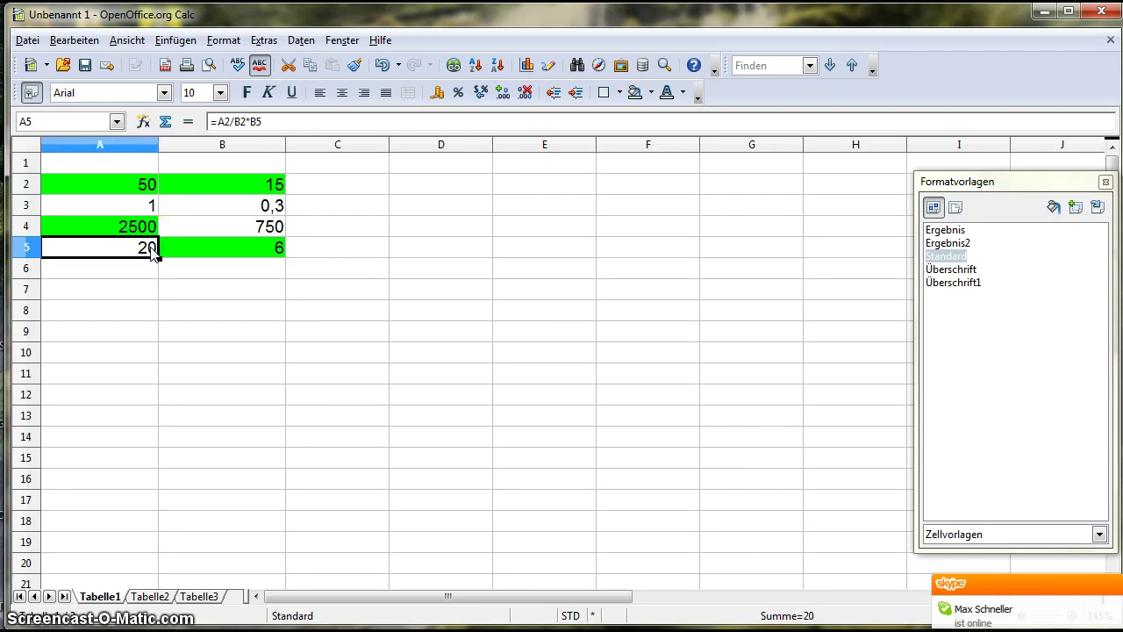